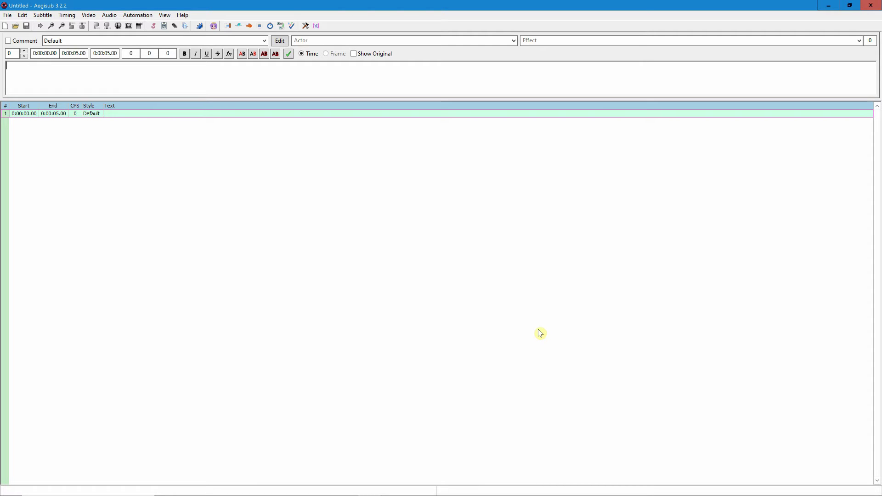
Open Aegisub's preferences at the Interface maximum characters per line field (42)
{"action": "left_click", "coordinate": [306, 27]}
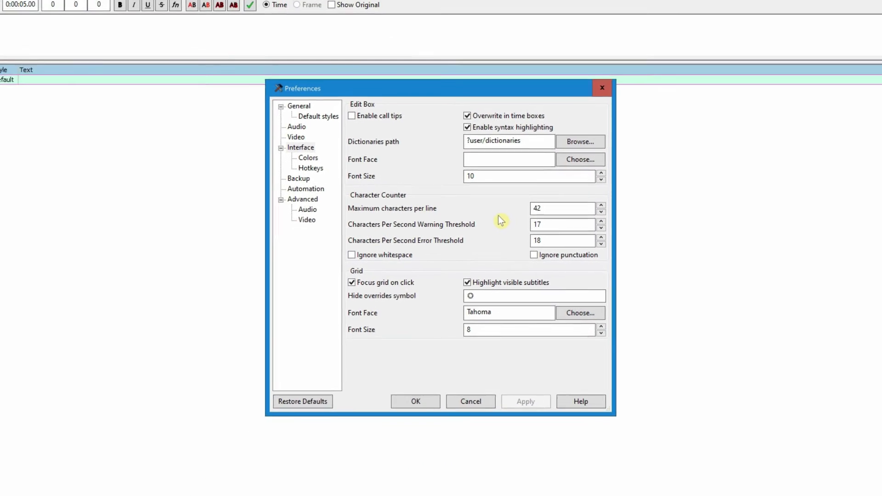
{"action": "left_click", "coordinate": [606, 186]}
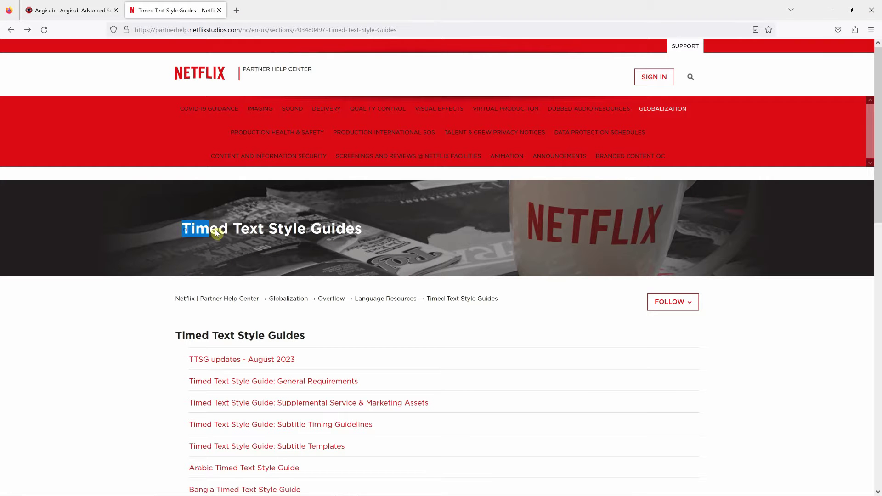
Find the 42 characters-per-line limit in Netflix's English Timed Text Style Guide
{"action": "left_click_drag", "start_coordinate": [247, 231], "coordinate": [374, 231]}
{"action": "scroll", "coordinate": [268, 321], "scroll_direction": "down", "scroll_amount": 3}
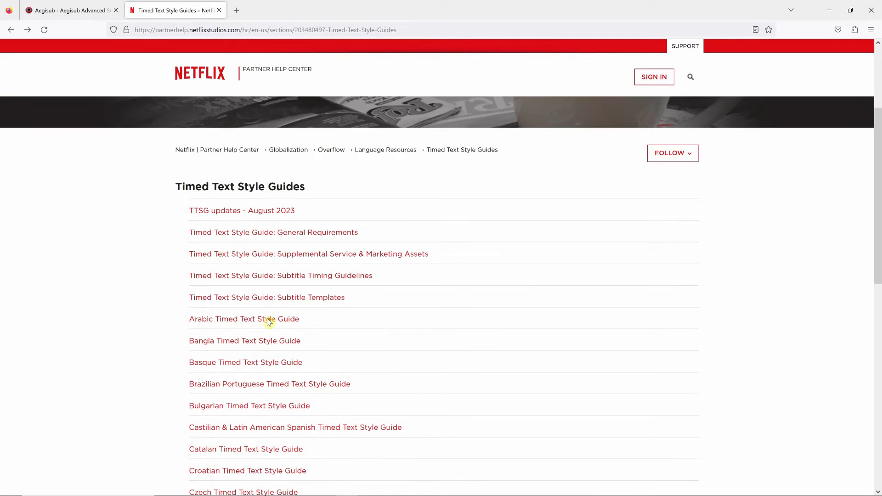
{"action": "scroll", "coordinate": [289, 319], "scroll_direction": "down", "scroll_amount": 4}
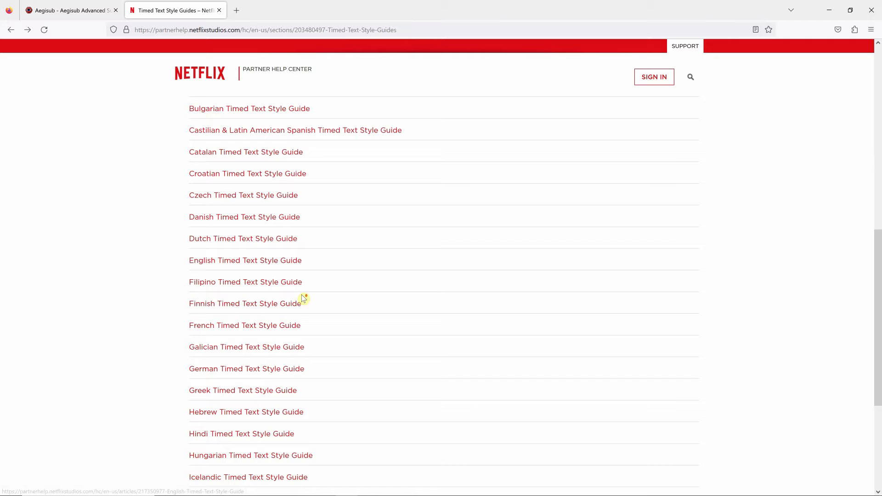
{"action": "scroll", "coordinate": [236, 321], "scroll_direction": "down", "scroll_amount": 2}
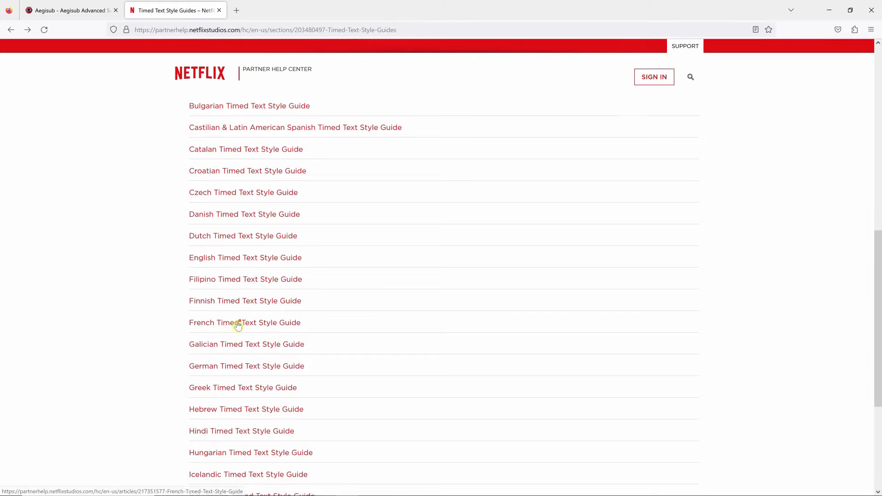
{"action": "scroll", "coordinate": [238, 325], "scroll_direction": "down", "scroll_amount": 2}
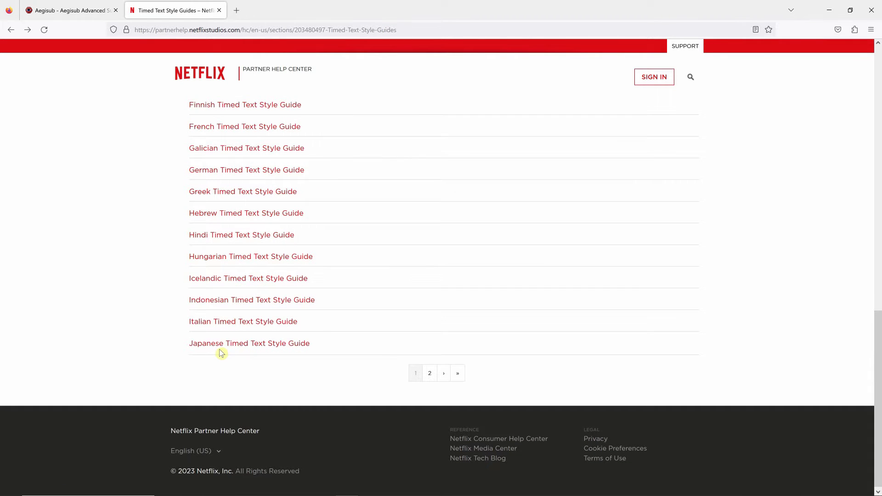
{"action": "scroll", "coordinate": [315, 236], "scroll_direction": "up", "scroll_amount": 10}
{"action": "scroll", "coordinate": [282, 311], "scroll_direction": "down", "scroll_amount": 6}
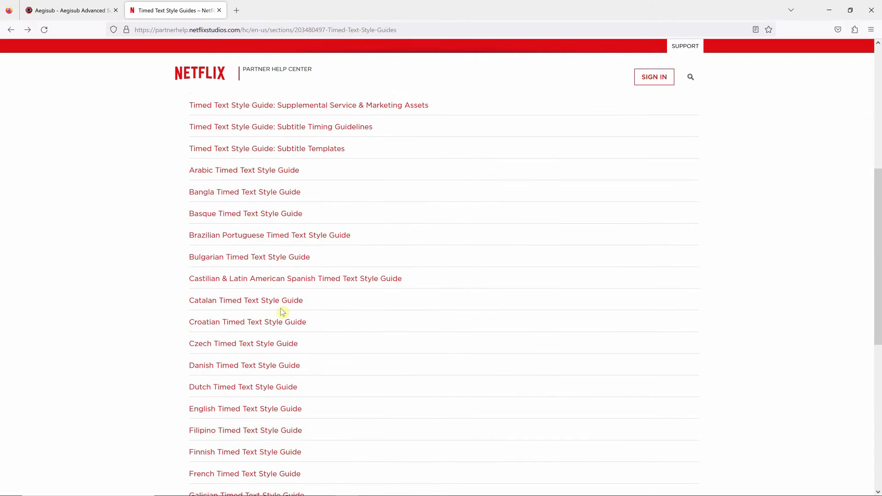
{"action": "scroll", "coordinate": [258, 303], "scroll_direction": "down", "scroll_amount": 1}
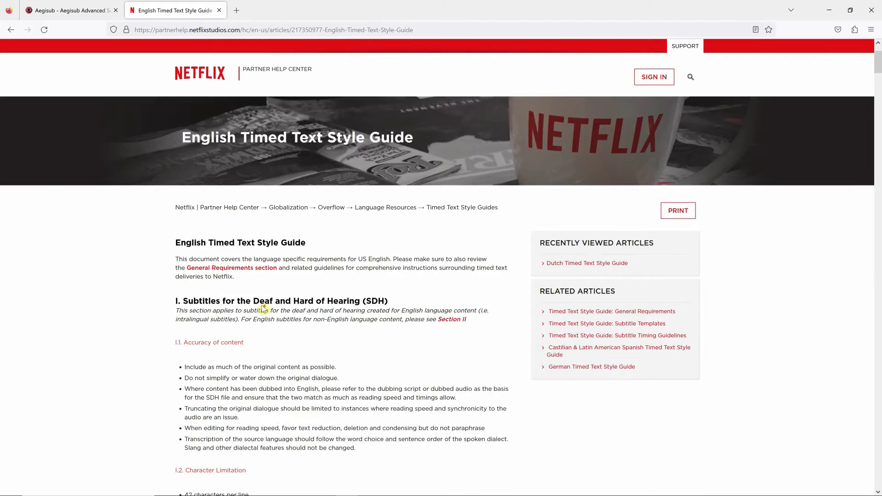
{"action": "left_click_drag", "start_coordinate": [197, 248], "coordinate": [235, 268]}
{"action": "scroll", "coordinate": [239, 312], "scroll_direction": "down", "scroll_amount": 3}
{"action": "scroll", "coordinate": [228, 317], "scroll_direction": "down", "scroll_amount": 2}
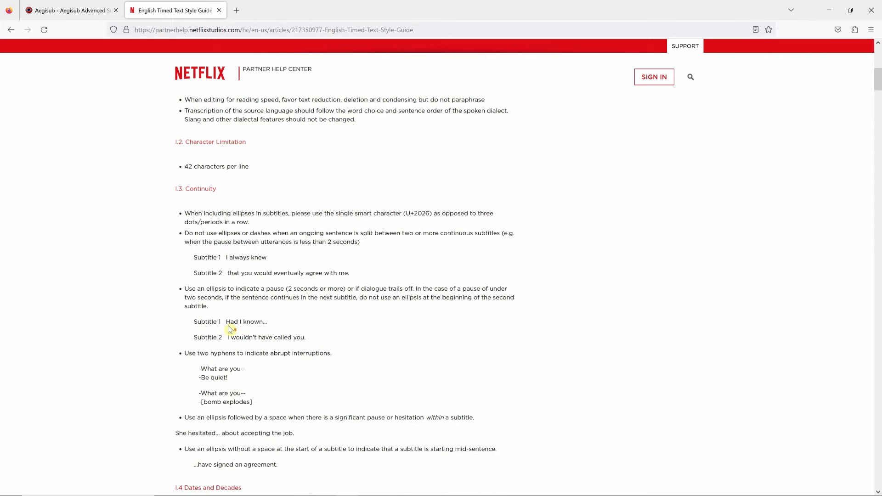
{"action": "double_click", "coordinate": [188, 176]}
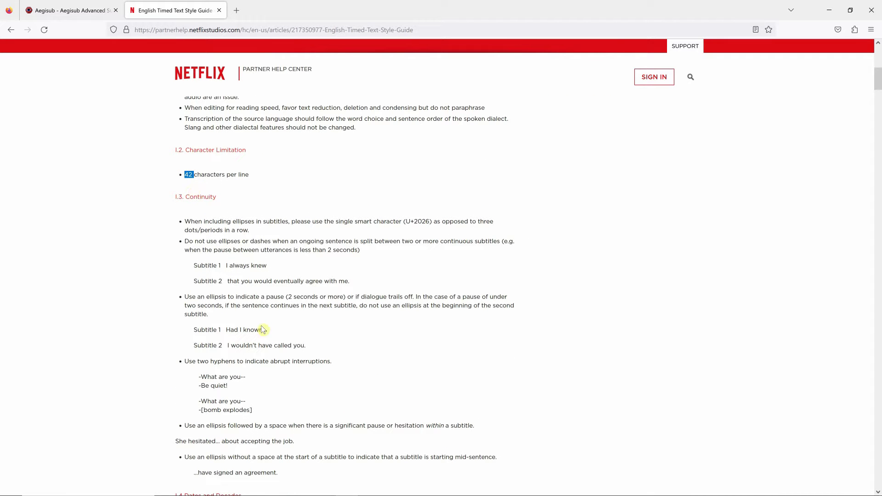
Return to Aegisub and confirm the preferences with 42 maximum characters per line
{"action": "left_click", "coordinate": [369, 488]}
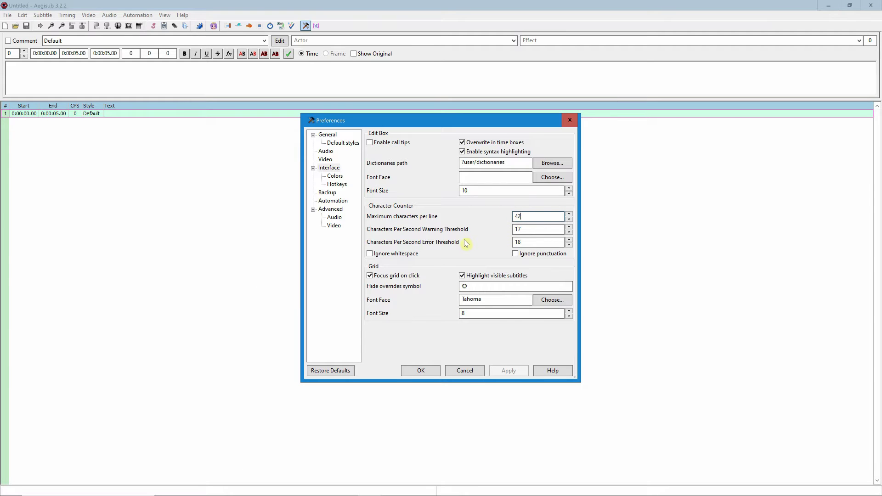
{"action": "left_click", "coordinate": [427, 371]}
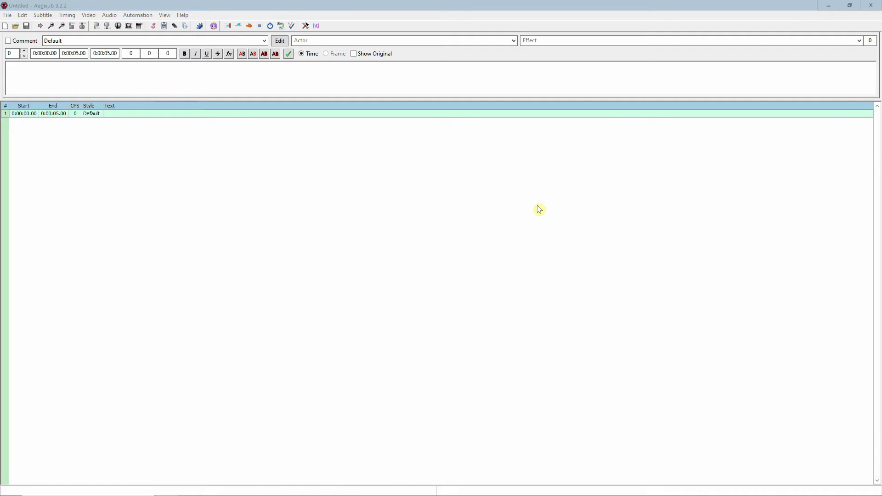
Load Parliament Clip into Aegisub from the Example folder, then close the folder window
{"action": "left_click_drag", "start_coordinate": [879, 46], "coordinate": [611, 36]}
{"action": "left_click", "coordinate": [662, 141]}
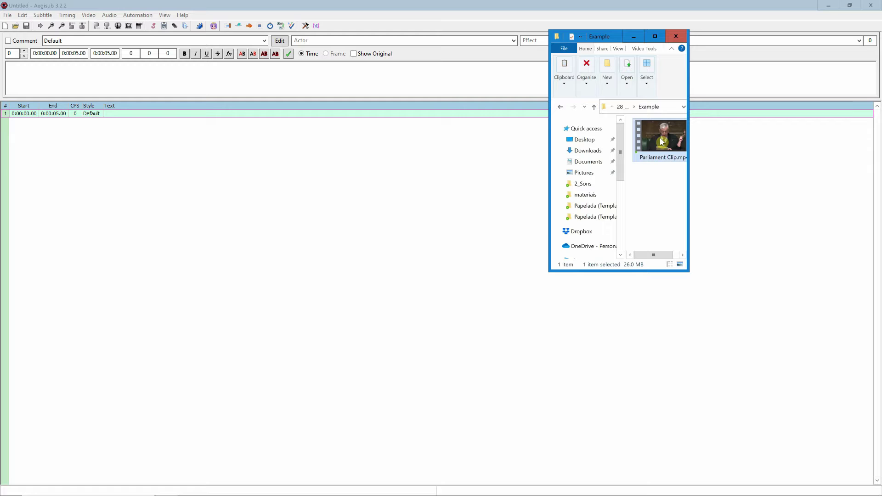
{"action": "left_click_drag", "start_coordinate": [662, 141], "coordinate": [355, 238]}
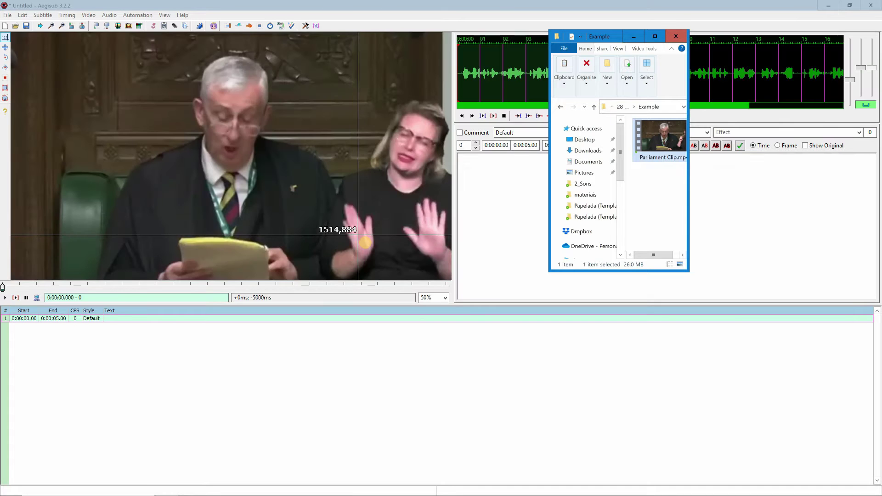
{"action": "left_click", "coordinate": [675, 35]}
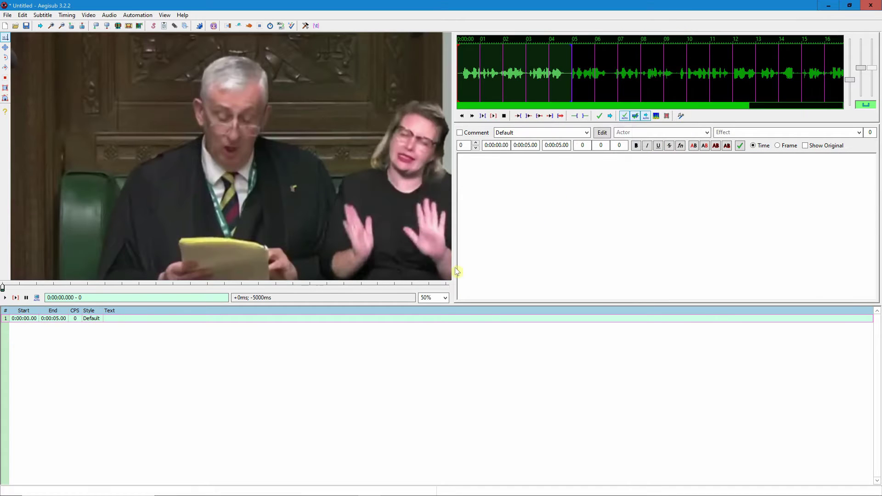
Try video zoom at 37.5% and 75%, then settle on 50%
{"action": "left_click", "coordinate": [445, 297]}
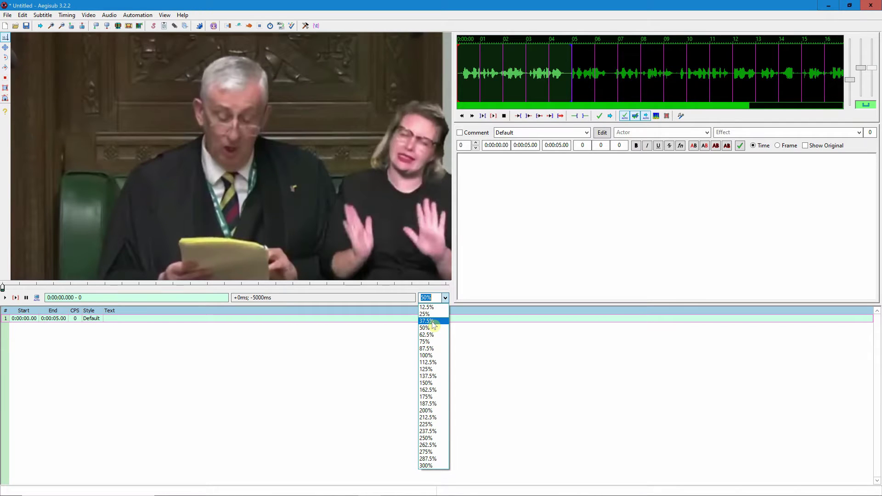
{"action": "left_click", "coordinate": [432, 321]}
{"action": "left_click", "coordinate": [335, 236]}
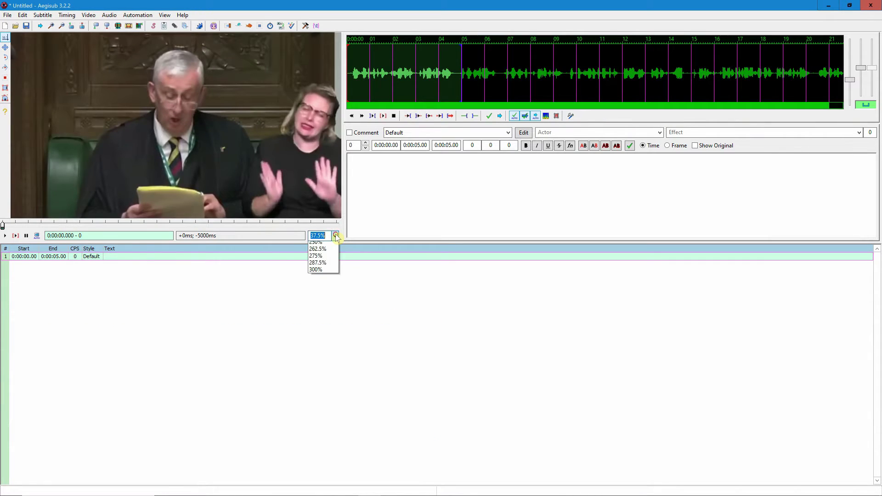
{"action": "left_click", "coordinate": [322, 279]}
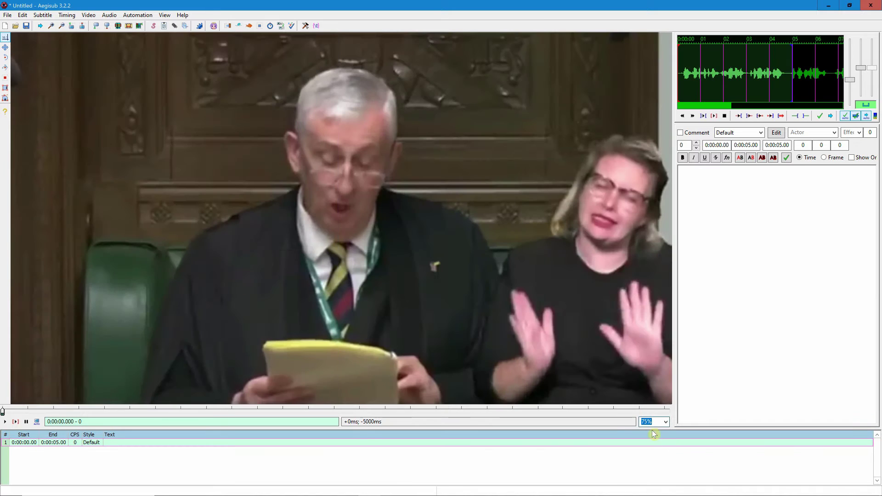
{"action": "left_click", "coordinate": [661, 421]}
{"action": "left_click", "coordinate": [647, 275]}
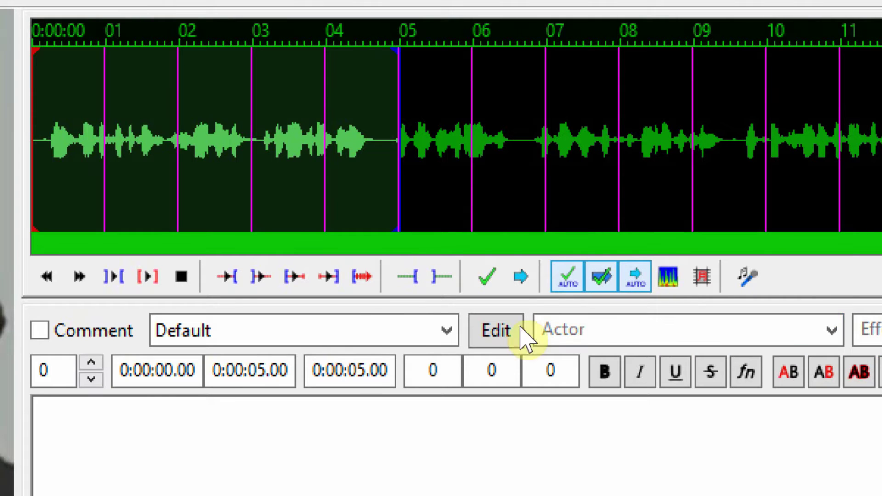
Move the first line's start from zero to 0:00:00.30, where speech begins
{"action": "left_click", "coordinate": [55, 153]}
{"action": "mouse_move", "coordinate": [95, 149]}
{"action": "left_mouse_down"}
{"action": "mouse_move", "coordinate": [202, 142]}
{"action": "mouse_move", "coordinate": [106, 153]}
{"action": "mouse_move", "coordinate": [50, 144]}
{"action": "left_mouse_up"}
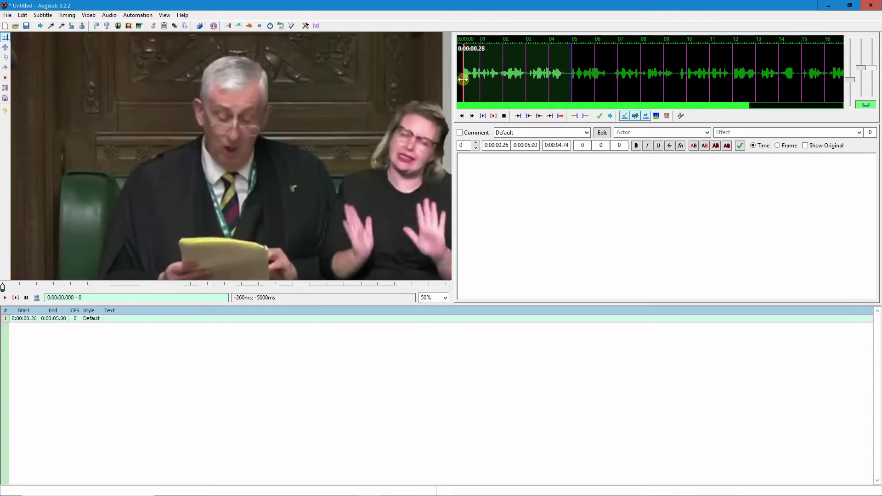
{"action": "left_click", "coordinate": [463, 79]}
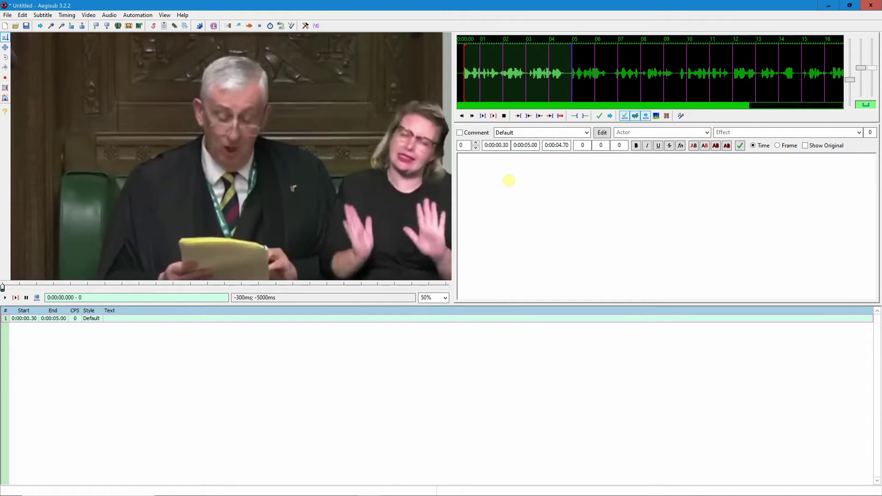
Preview the opening, then enter 'Aproveito a oportunidade' as the first line's text
{"action": "left_click", "coordinate": [6, 298]}
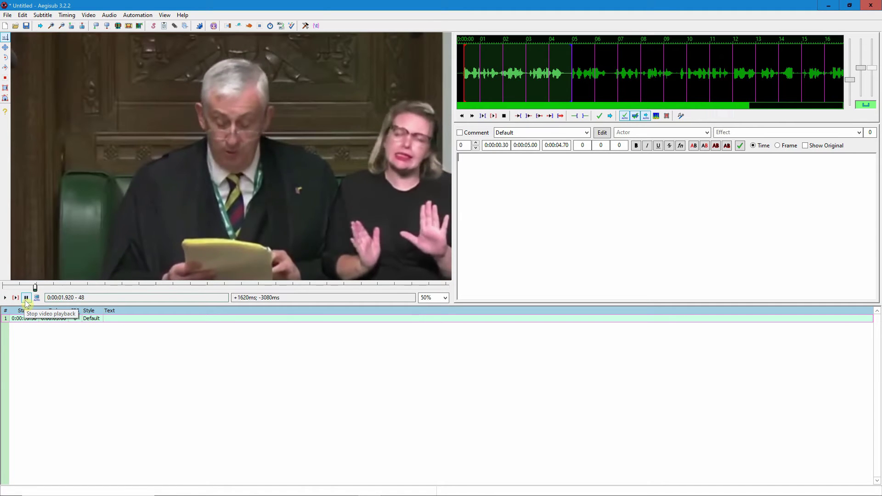
{"action": "left_click", "coordinate": [26, 298]}
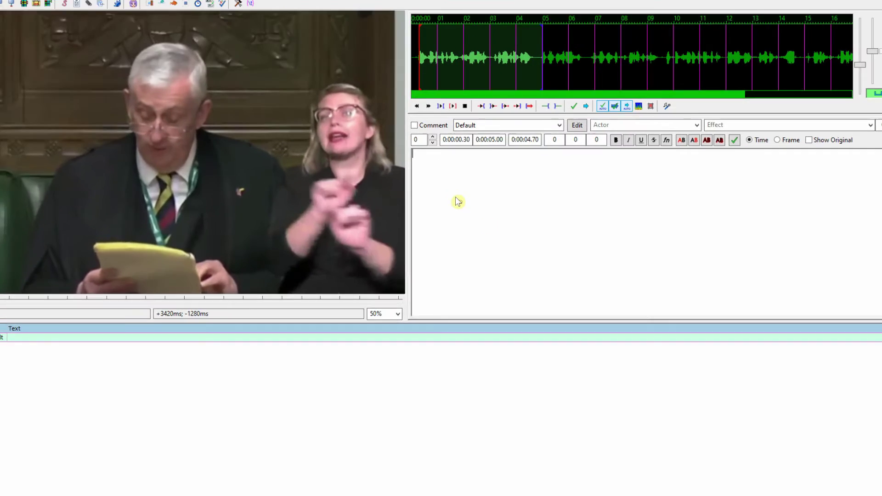
{"action": "type", "text": "Aprove"}
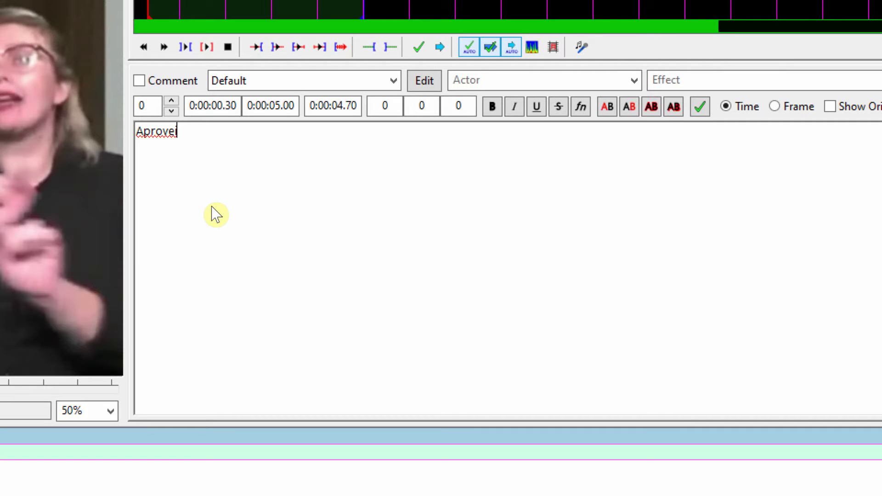
{"action": "type", "text": "ito a oportunidade"}
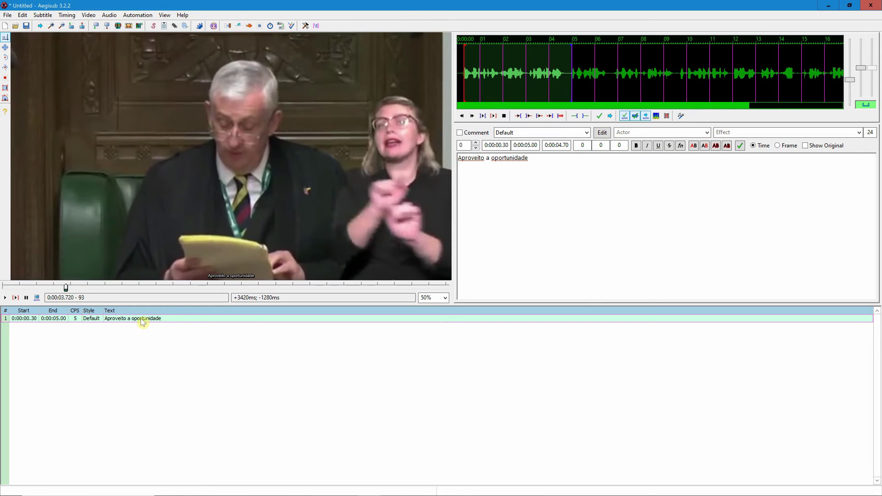
Insert an empty line after the first, timed 0:00:05.20–0:00:07.00, ready for text
{"action": "right_click", "coordinate": [142, 322]}
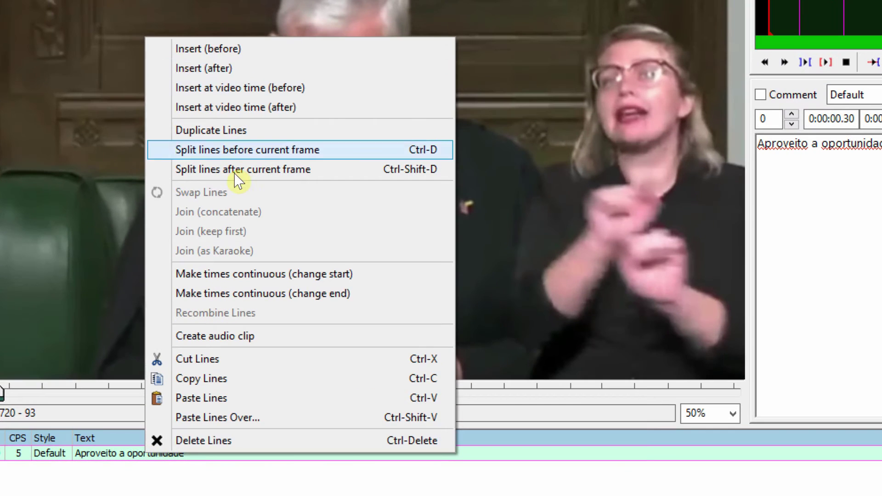
{"action": "left_click", "coordinate": [222, 68]}
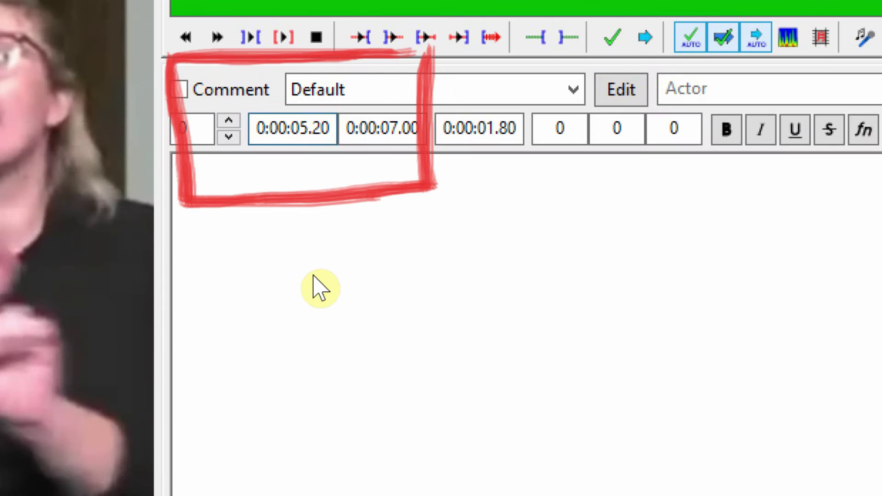
{"action": "left_click", "coordinate": [320, 288]}
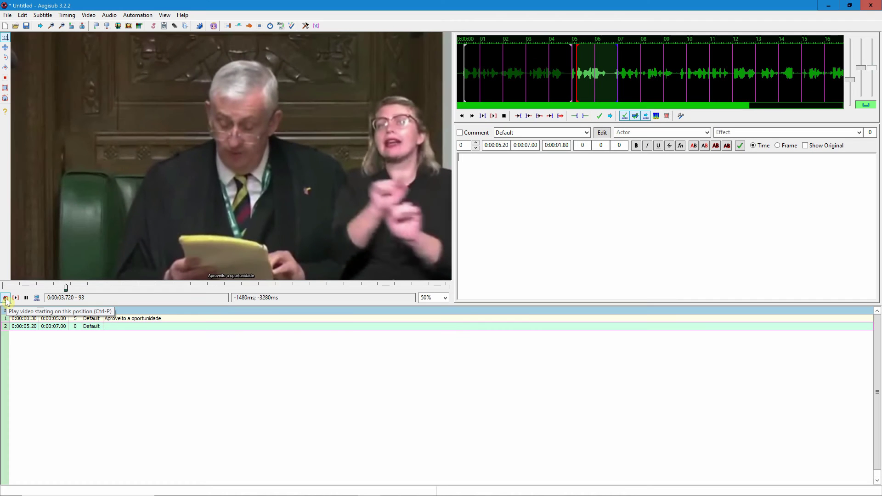
Retime line 1 to 0:00:00.32–0:00:04.52 on the audio waveform and commit it
{"action": "left_click", "coordinate": [6, 298]}
{"action": "left_click", "coordinate": [26, 298]}
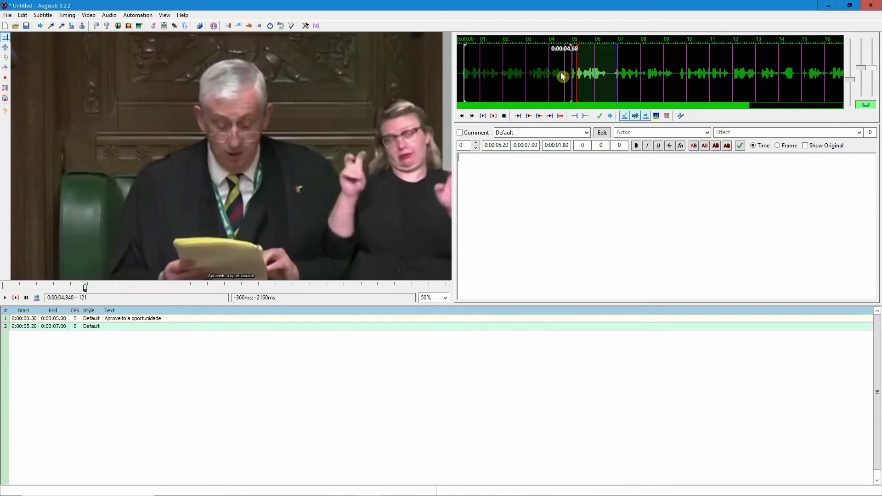
{"action": "left_click", "coordinate": [153, 319]}
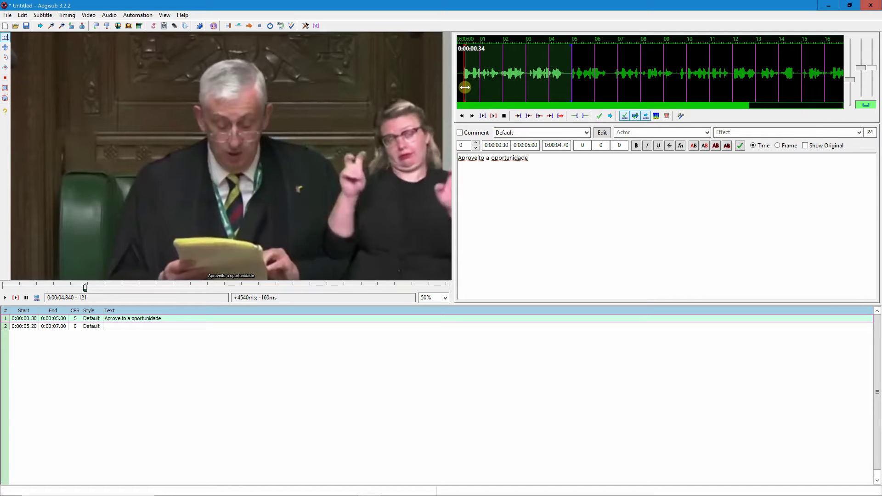
{"action": "left_click_drag", "start_coordinate": [465, 86], "coordinate": [467, 88]}
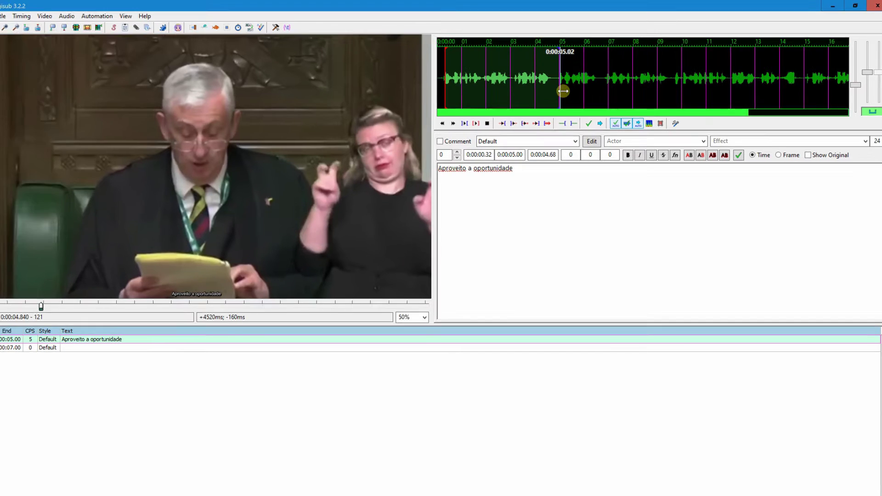
{"action": "left_click_drag", "start_coordinate": [569, 84], "coordinate": [563, 83]}
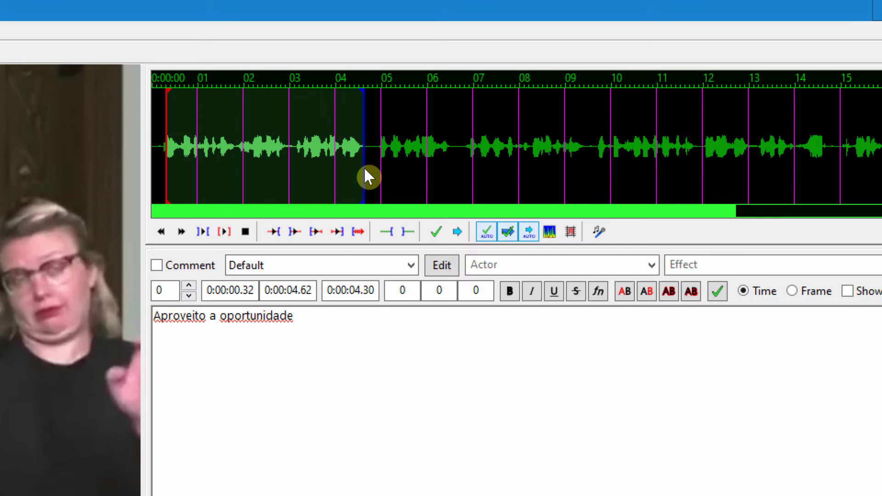
{"action": "left_click_drag", "start_coordinate": [365, 170], "coordinate": [360, 170]}
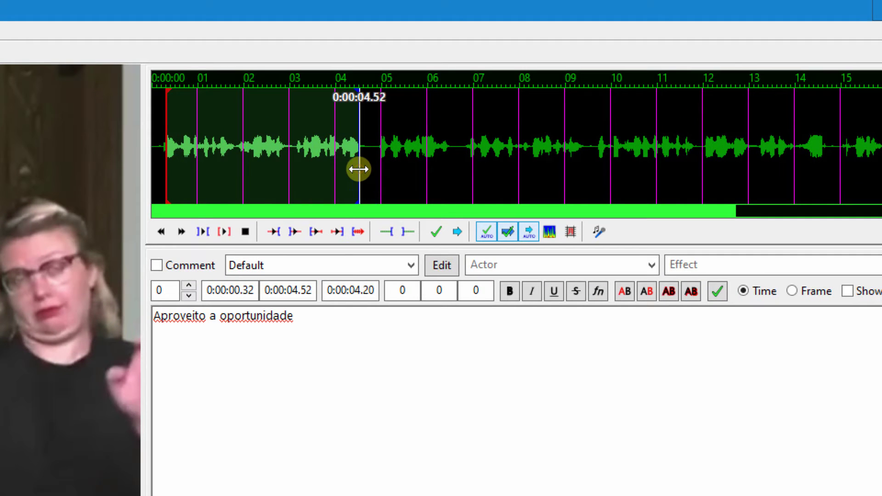
{"action": "key", "text": "Return"}
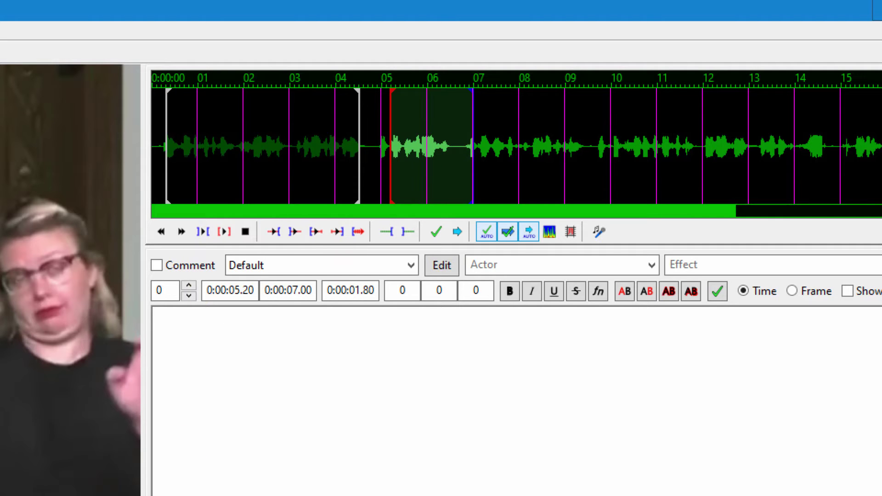
Retime line 2 to 0:00:04.90–0:00:06.48 on the waveform
{"action": "left_click_drag", "start_coordinate": [388, 179], "coordinate": [377, 180]}
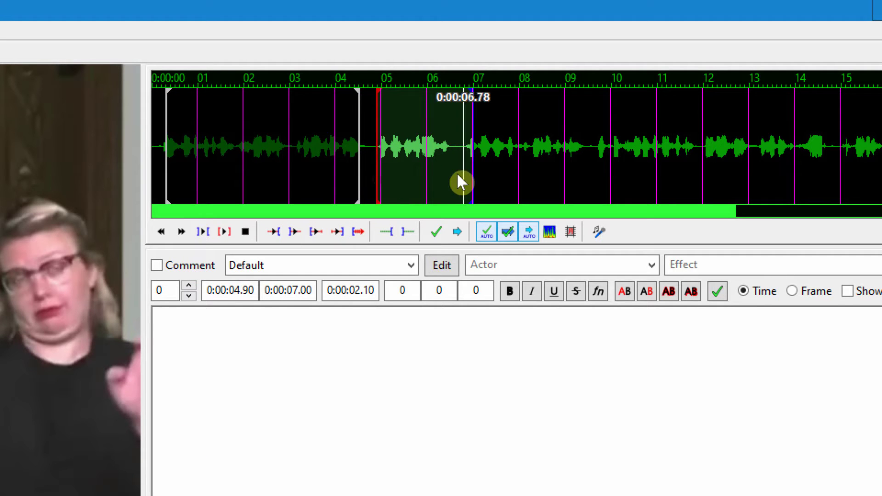
{"action": "left_click_drag", "start_coordinate": [472, 170], "coordinate": [449, 178]}
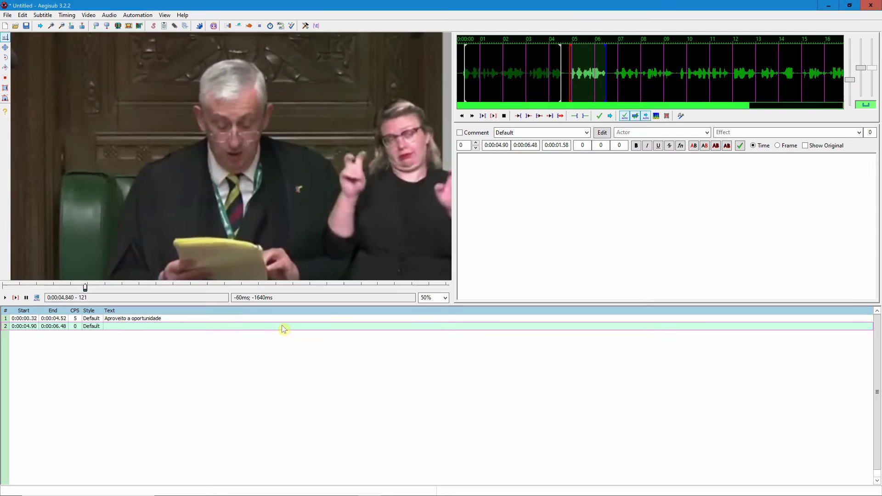
{"action": "left_click", "coordinate": [242, 319]}
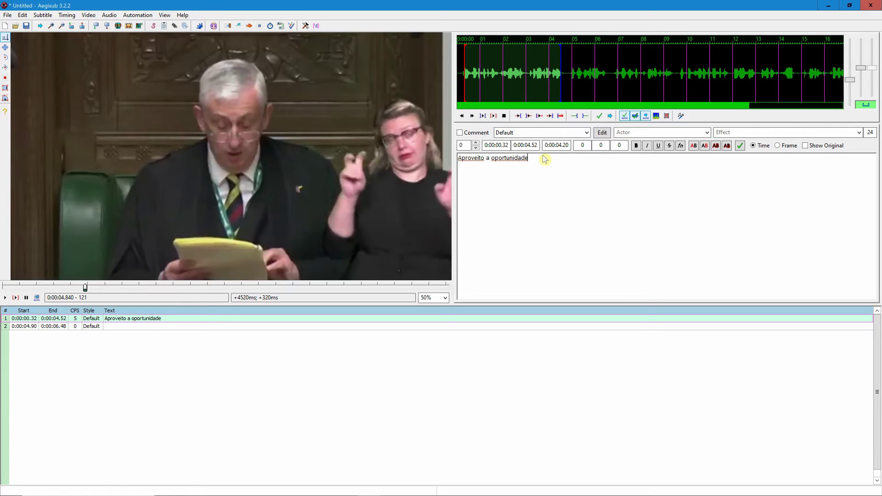
Add a \N line break to the first line's text and rewind the video to about 2 seconds
{"action": "type", "text": "N"}
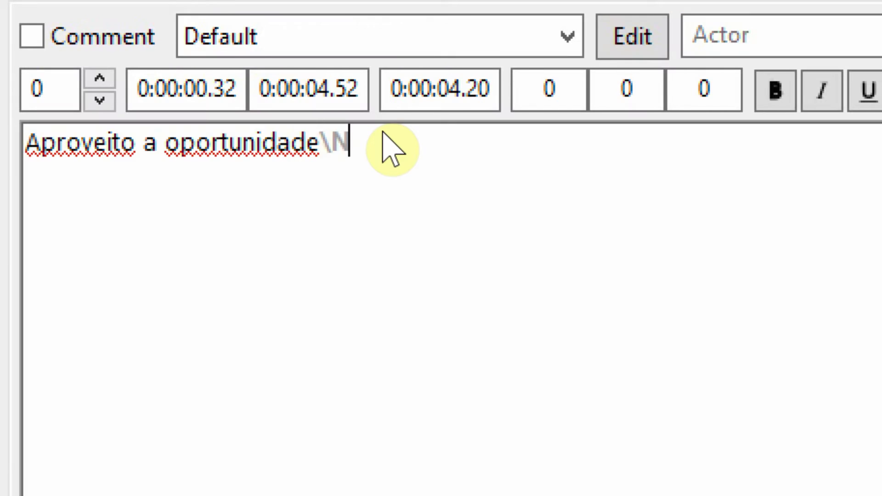
{"action": "type", "text": "kjkjdskjd"}
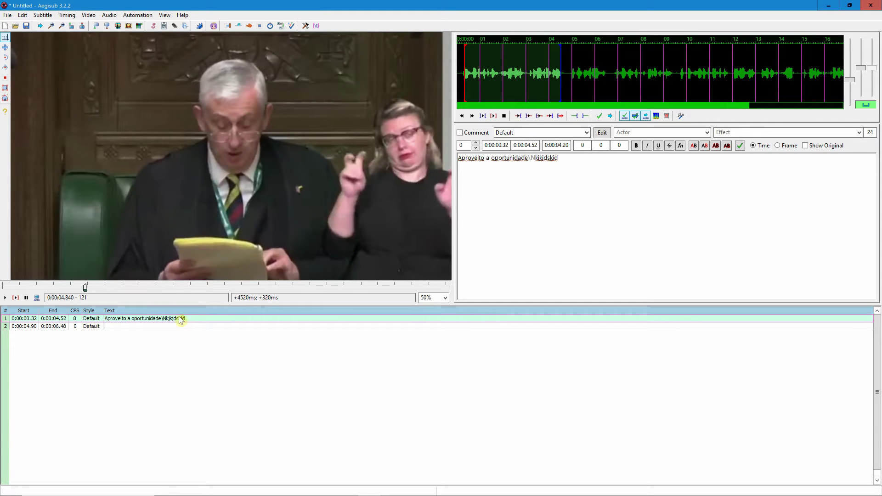
{"action": "left_click_drag", "start_coordinate": [86, 290], "coordinate": [37, 286]}
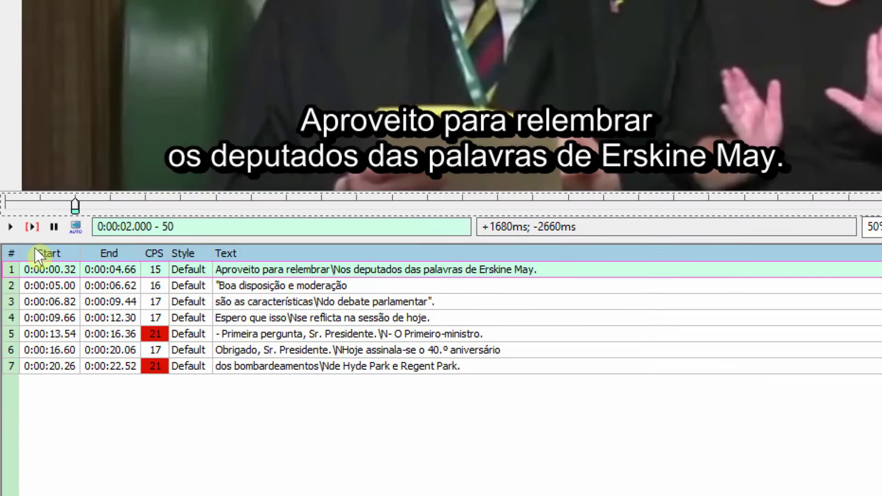
Play the video to preview File1.srt's seven subtitles, then stop playback
{"action": "left_click", "coordinate": [11, 227]}
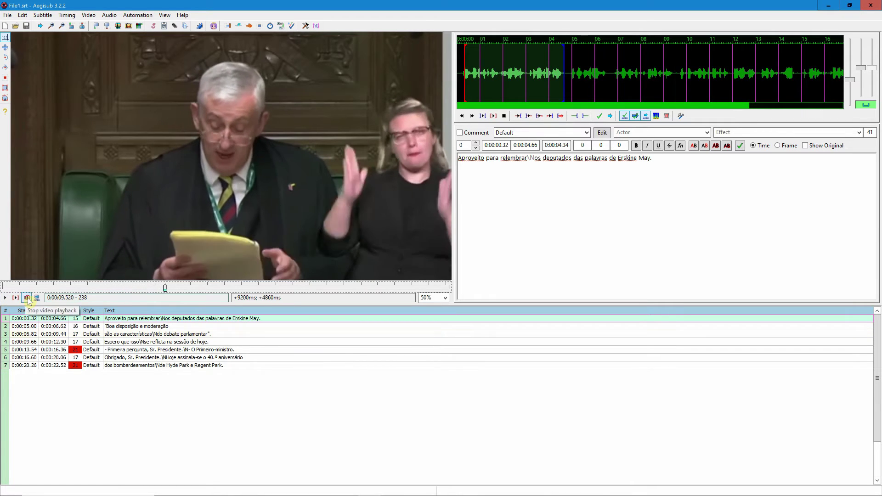
{"action": "left_click", "coordinate": [28, 299]}
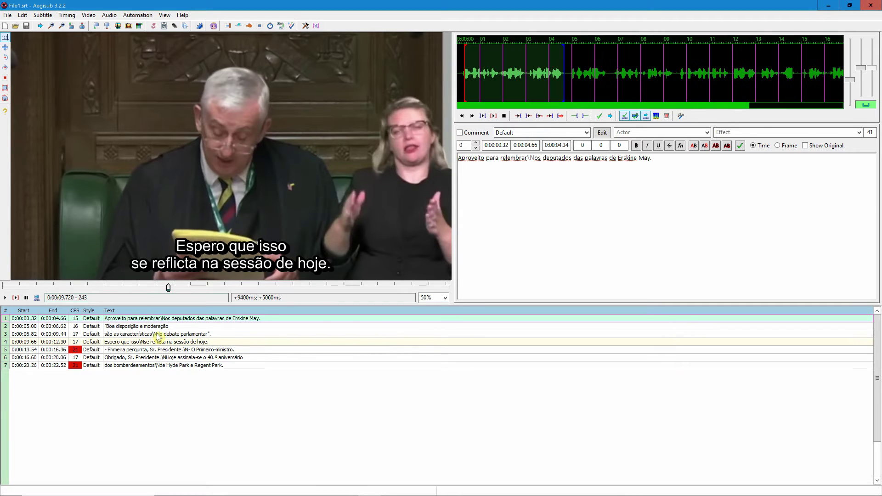
Append 'xcdsfcds' to line 1's text, pushing its longest-line count to 49
{"action": "key", "text": "Down"}
{"action": "key", "text": "Down"}
{"action": "key", "text": "Down"}
{"action": "key", "text": "Down"}
{"action": "key", "text": "Down"}
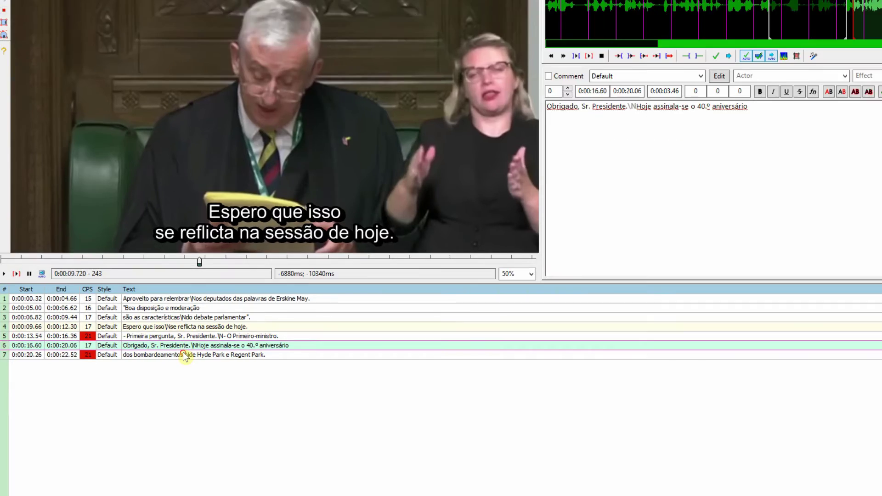
{"action": "key", "text": "Down"}
{"action": "left_click", "coordinate": [289, 299]}
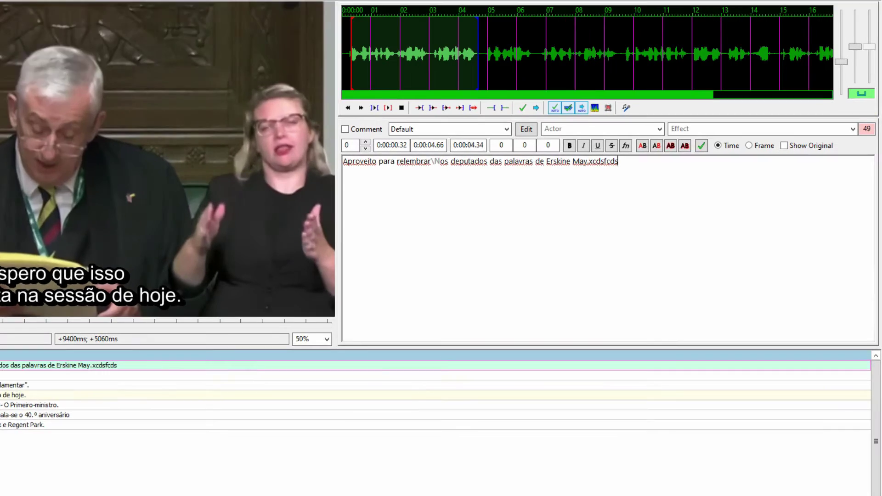
{"action": "mouse_move", "coordinate": [866, 128]}
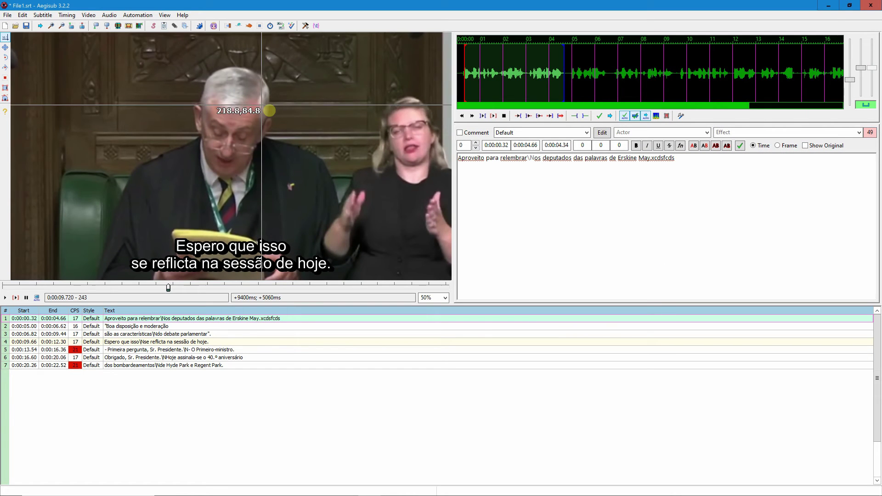
Check the Character Counter limits in Options, cancel, and undo line 1's stray characters
{"action": "left_click", "coordinate": [304, 26]}
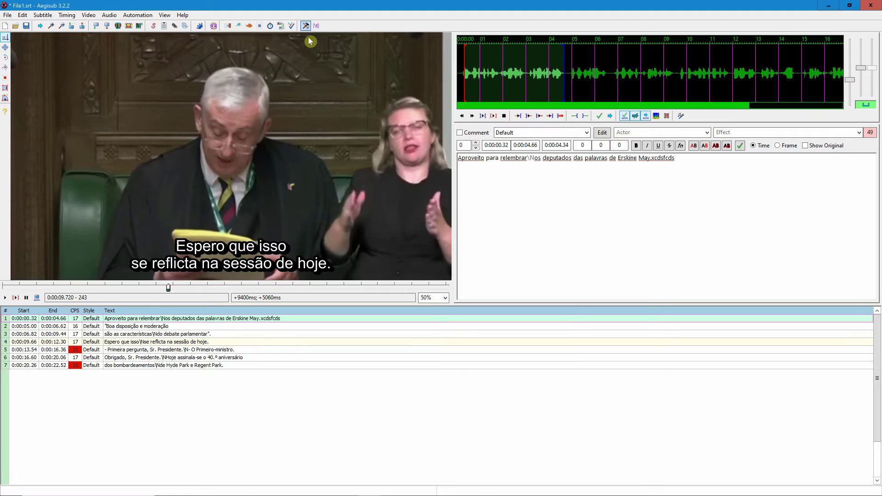
{"action": "double_click", "coordinate": [526, 216]}
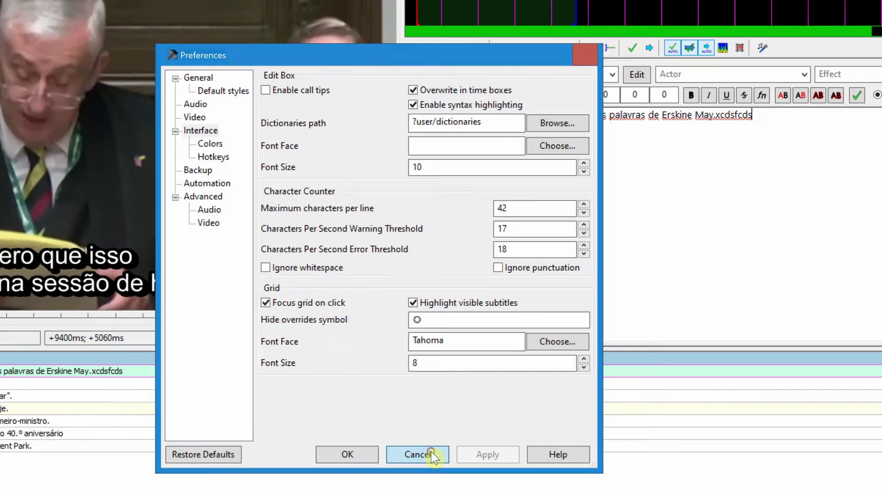
{"action": "left_click", "coordinate": [464, 371]}
{"action": "key", "text": "ctrl+z"}
Select line 5 and review the CPS warning threshold in Options without changing it
{"action": "left_click", "coordinate": [79, 350]}
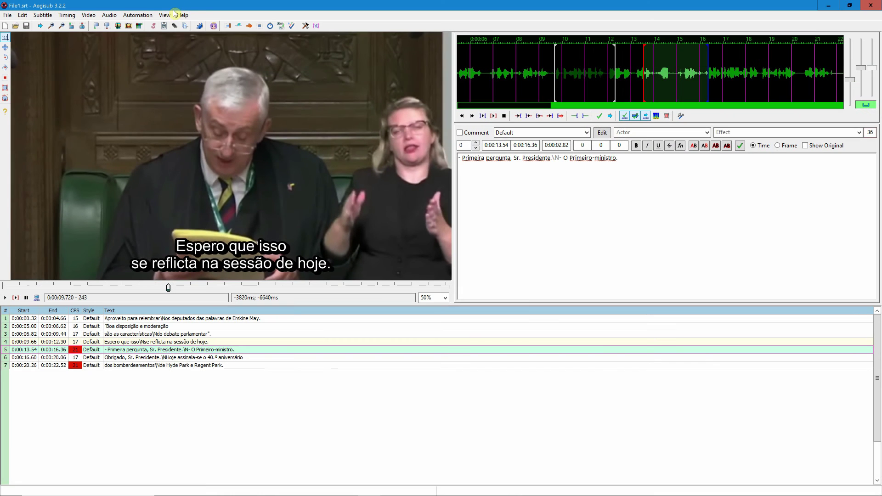
{"action": "left_click", "coordinate": [306, 25]}
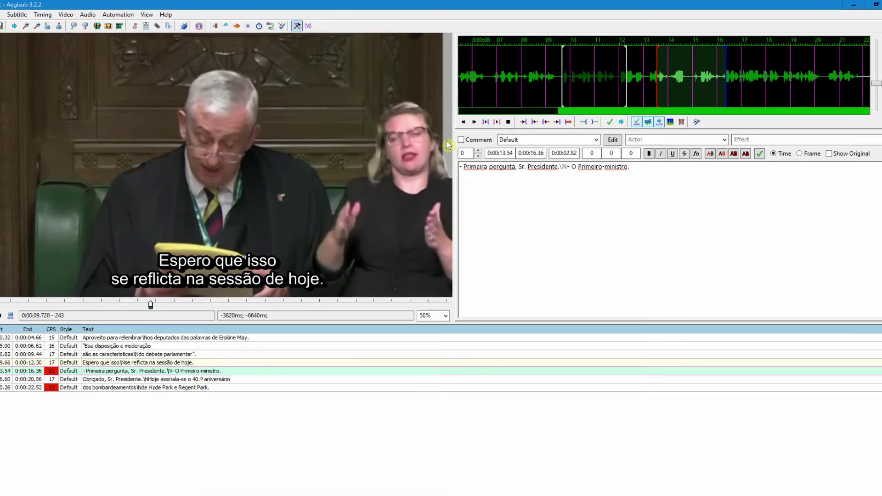
{"action": "double_click", "coordinate": [612, 433]}
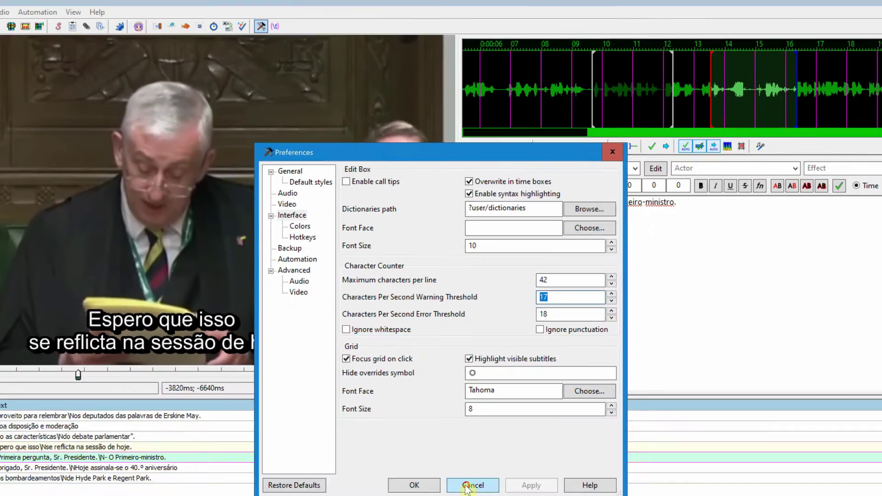
{"action": "left_click", "coordinate": [466, 486]}
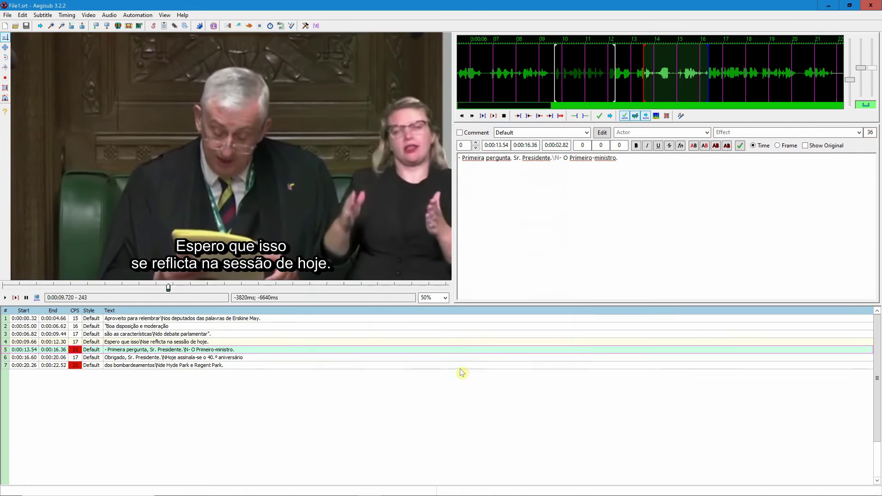
{"action": "left_click", "coordinate": [78, 367]}
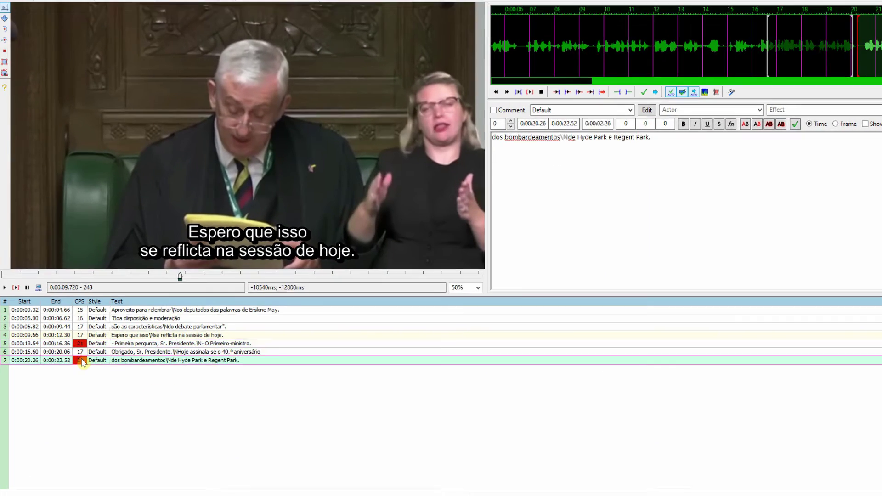
{"action": "left_click", "coordinate": [85, 344]}
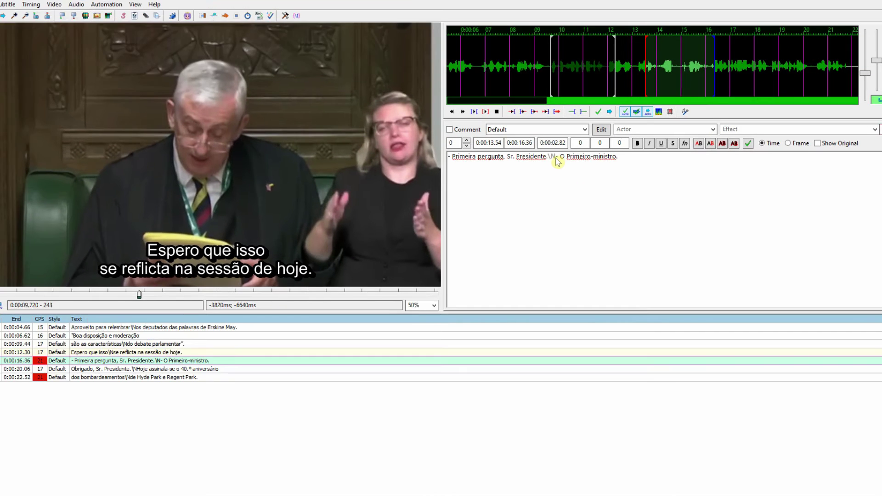
{"action": "left_click_drag", "start_coordinate": [551, 158], "coordinate": [516, 158]}
{"action": "left_click_drag", "start_coordinate": [411, 130], "coordinate": [479, 129]}
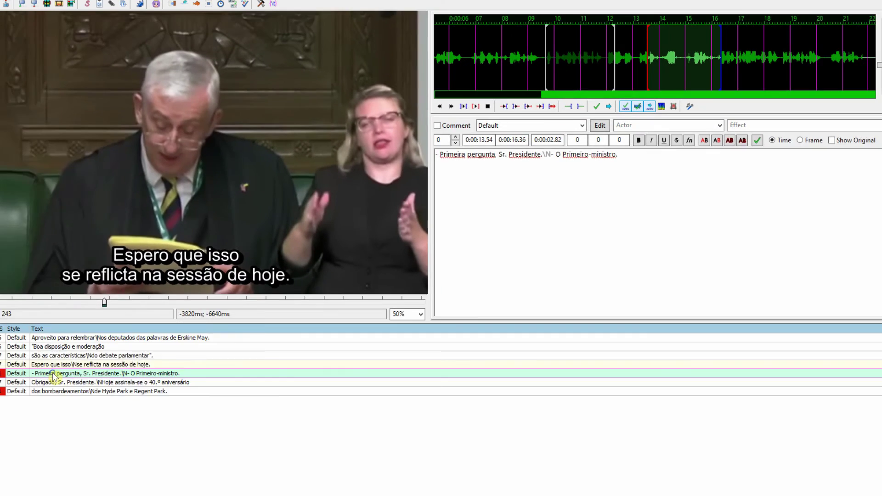
{"action": "right_click", "coordinate": [125, 349]}
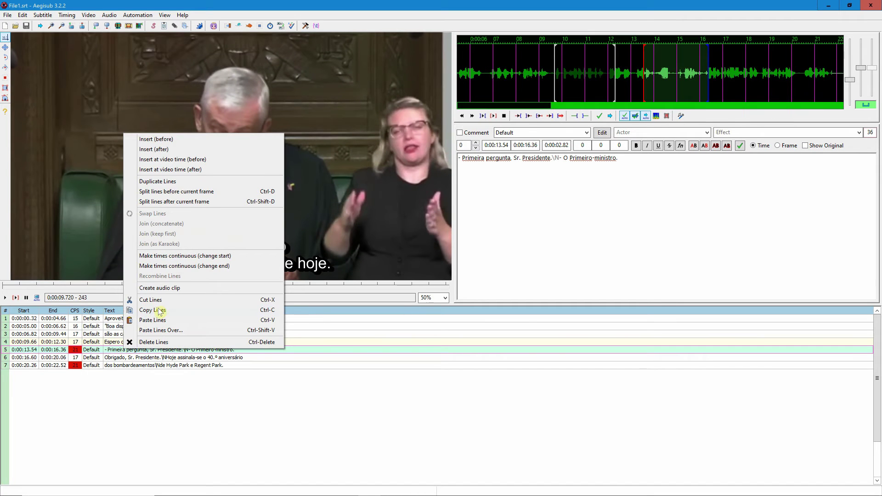
{"action": "left_click", "coordinate": [156, 150]}
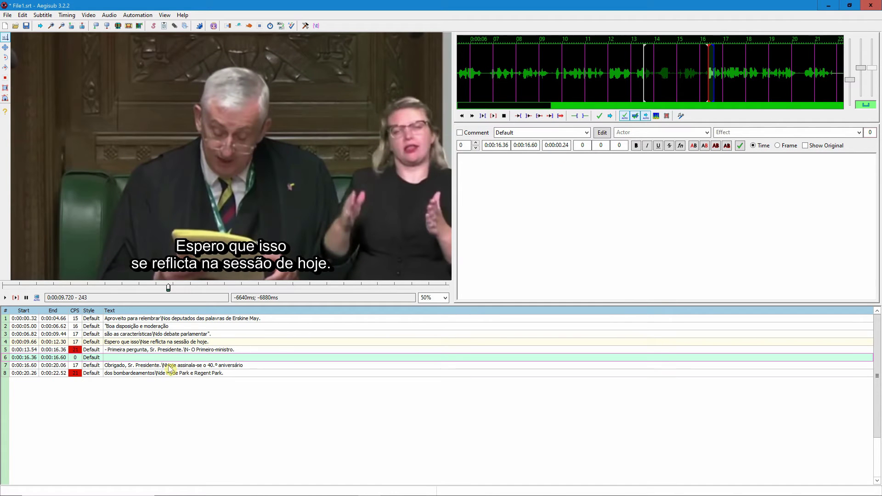
{"action": "left_click", "coordinate": [214, 350]}
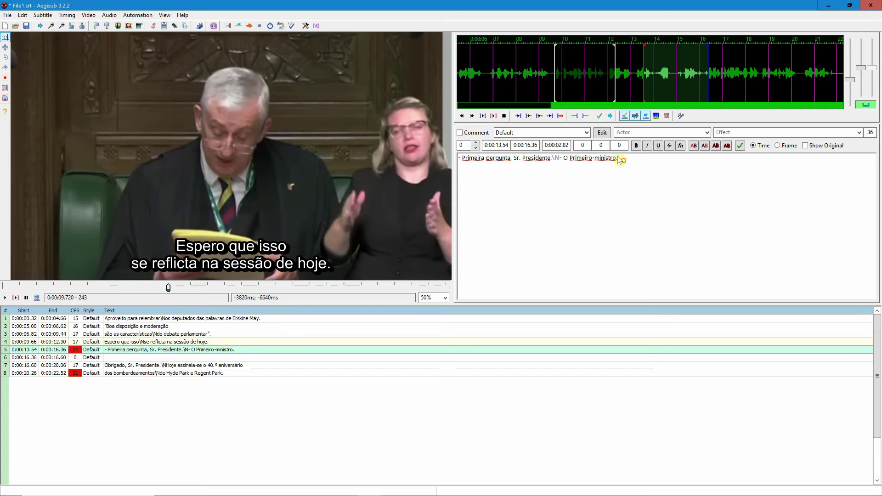
{"action": "left_click_drag", "start_coordinate": [618, 160], "coordinate": [559, 159]}
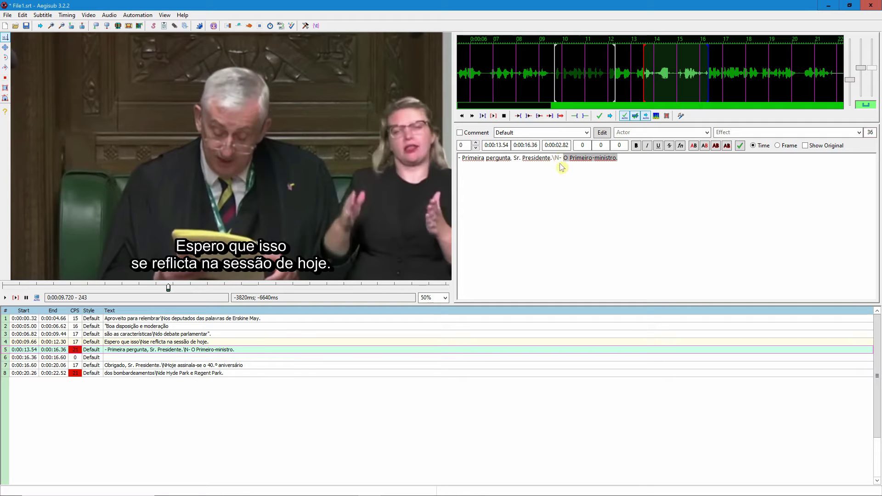
{"action": "key", "text": "ctrl+x"}
{"action": "left_click", "coordinate": [171, 357]}
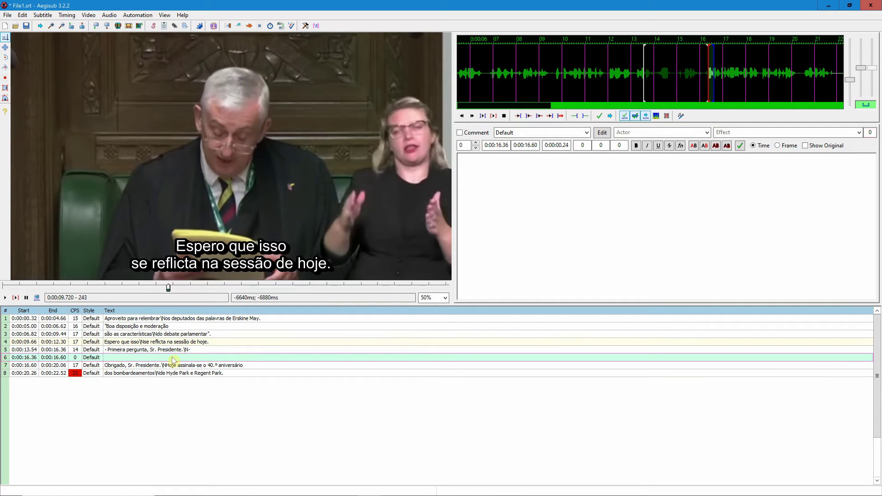
{"action": "key", "text": "ctrl+v"}
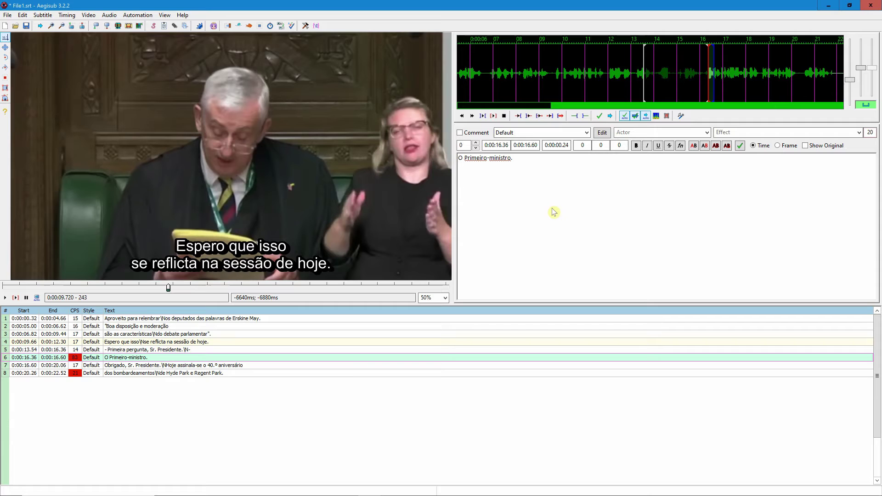
{"action": "key", "text": "ctrl+j"}
{"action": "key", "text": "Down"}
{"action": "key", "text": "Down"}
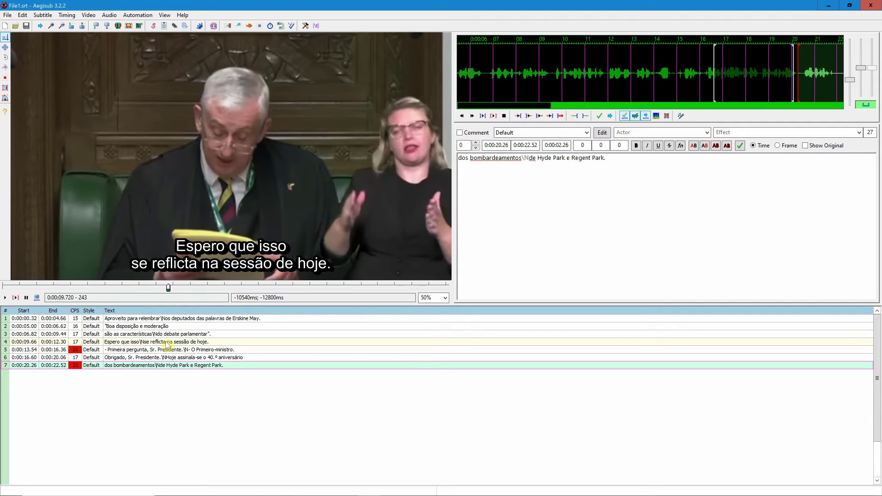
{"action": "left_click", "coordinate": [117, 320]}
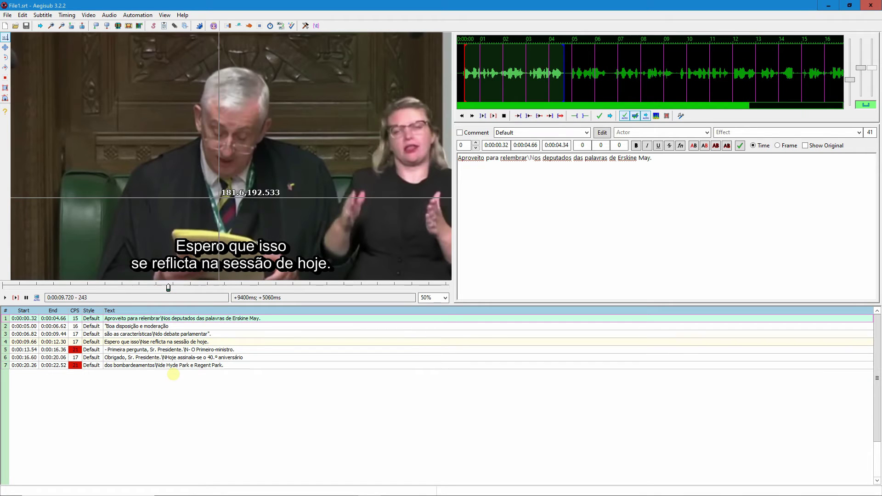
{"action": "left_click", "coordinate": [94, 327]}
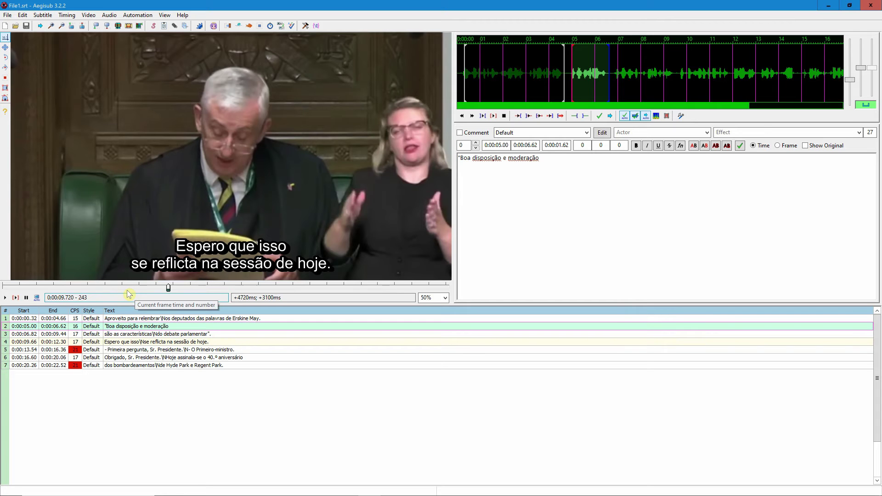
Export the subtitles as TEST.srt, then open TEST.srt from File Explorer
{"action": "left_click", "coordinate": [7, 16]}
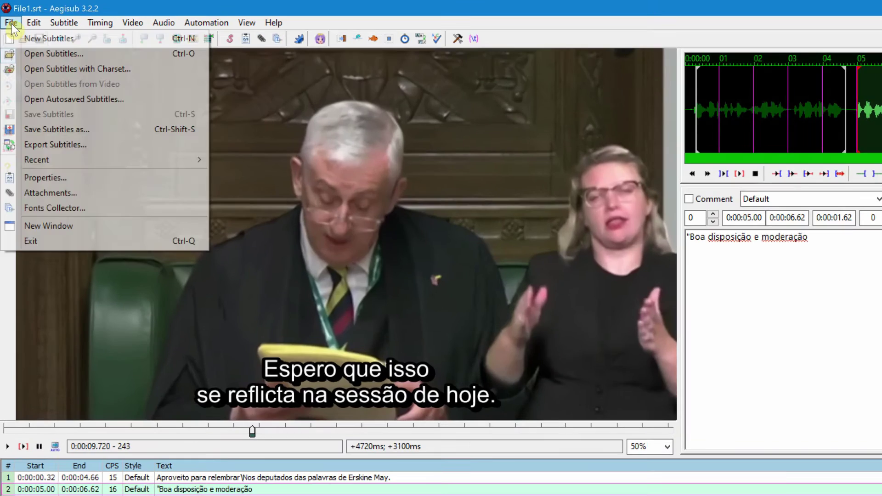
{"action": "mouse_move", "coordinate": [42, 108]}
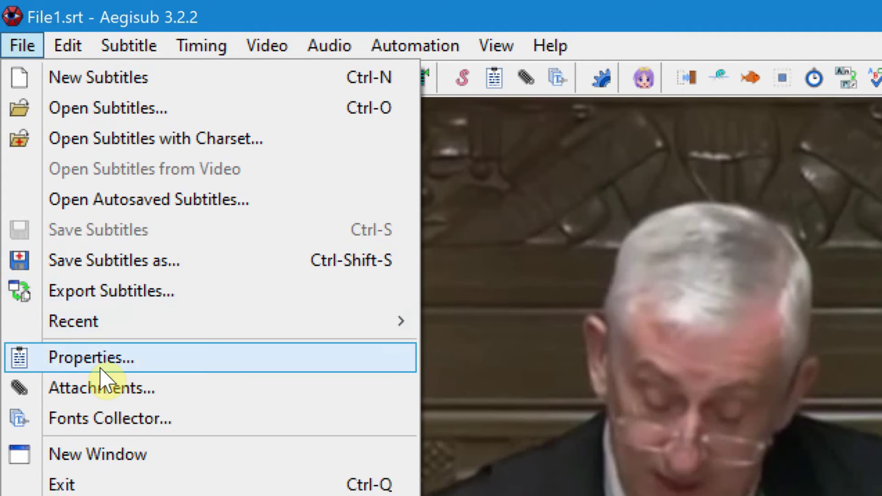
{"action": "left_click", "coordinate": [102, 296]}
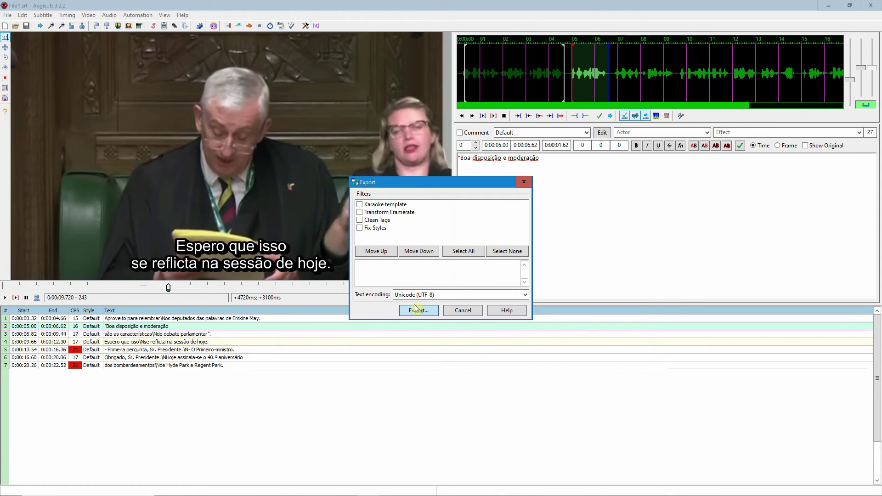
{"action": "left_click", "coordinate": [420, 311]}
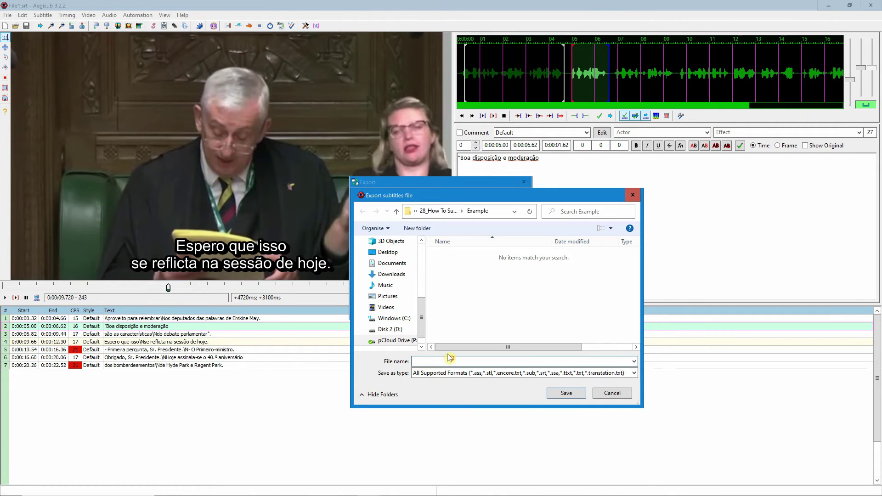
{"action": "type", "text": "TEST.srt"}
{"action": "left_click", "coordinate": [566, 392]}
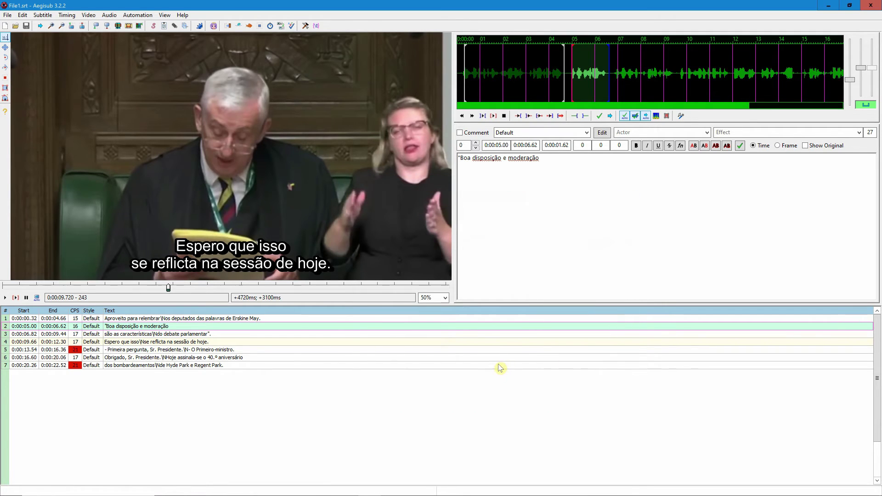
{"action": "left_click", "coordinate": [168, 490]}
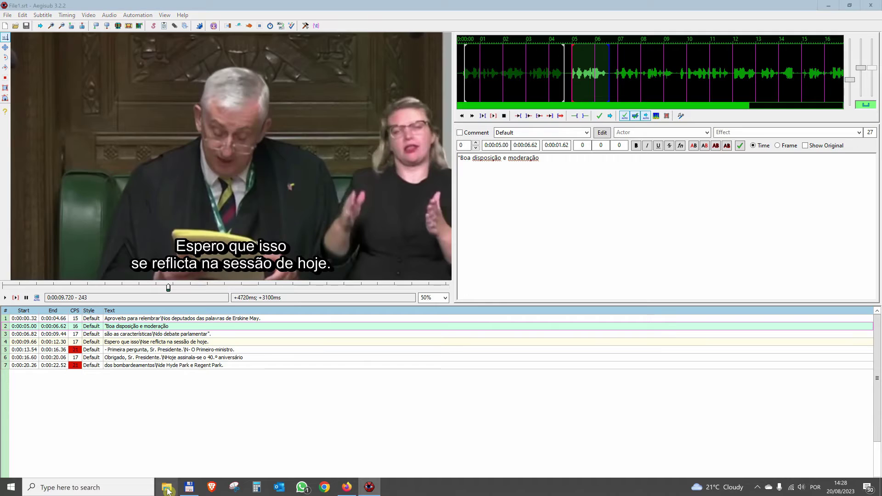
{"action": "double_click", "coordinate": [189, 128]}
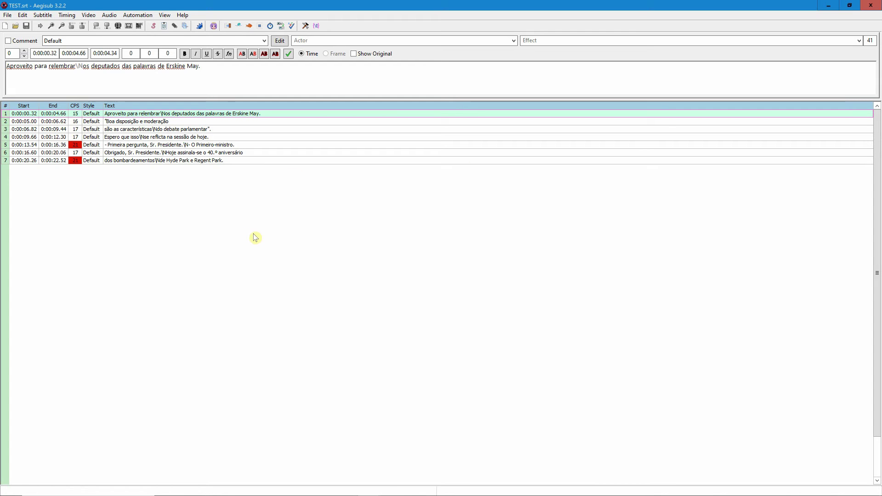
Drag Parliament Clip.mp4 from the Example folder into Aegisub, then review subtitle rows 3 and 1
{"action": "left_click", "coordinate": [169, 482]}
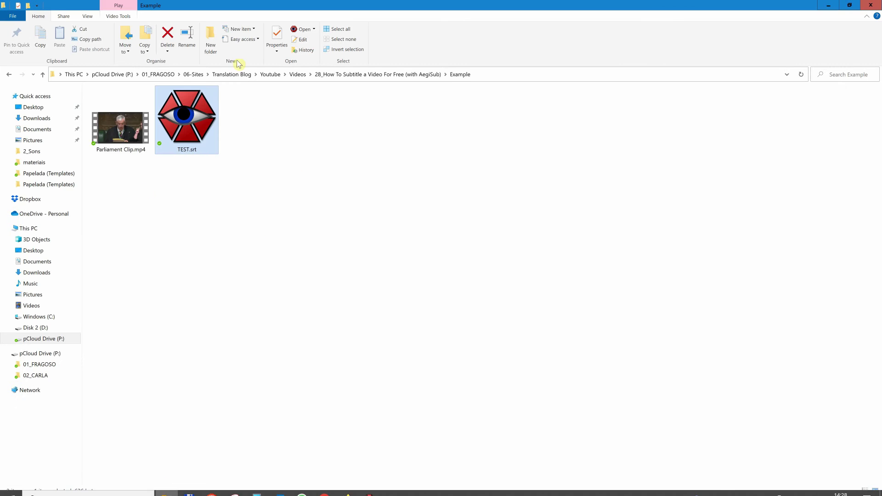
{"action": "left_click_drag", "start_coordinate": [451, 5], "coordinate": [549, 36]}
{"action": "left_click_drag", "start_coordinate": [585, 158], "coordinate": [257, 246]}
{"action": "left_click", "coordinate": [227, 335]}
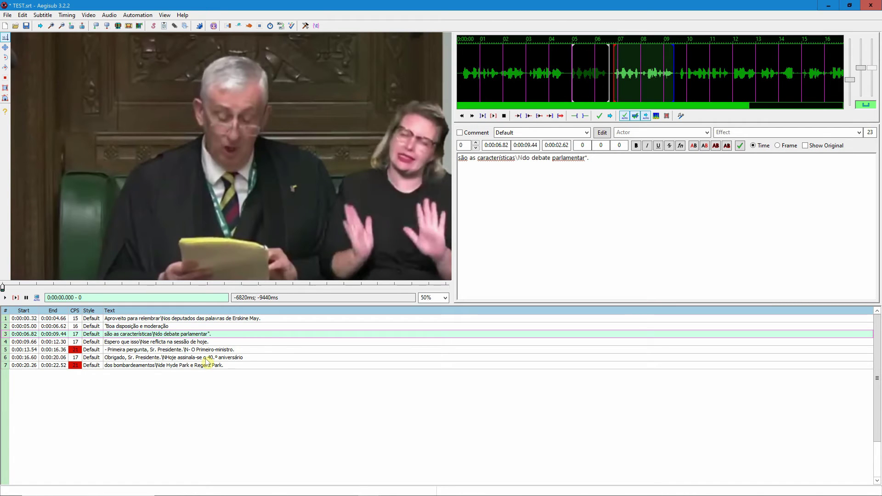
{"action": "left_click", "coordinate": [243, 318]}
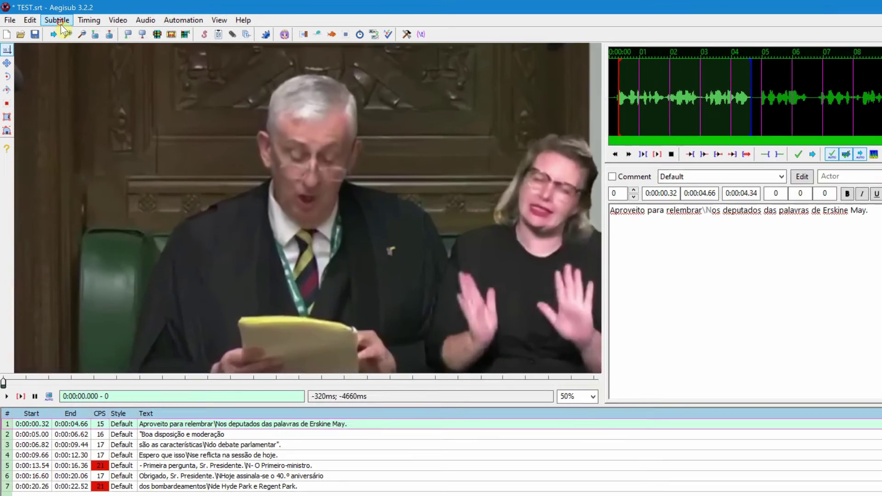
Create a new stored style named TEST in the Styles Manager
{"action": "left_click", "coordinate": [43, 16]}
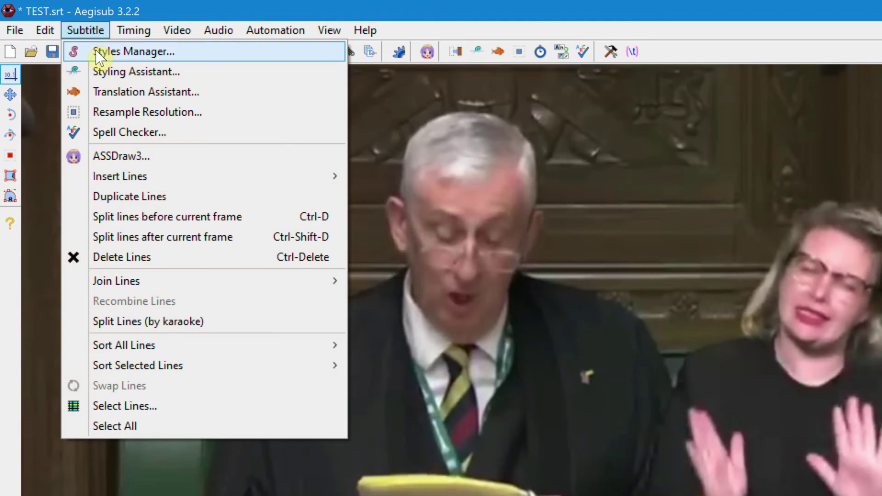
{"action": "left_click", "coordinate": [90, 47]}
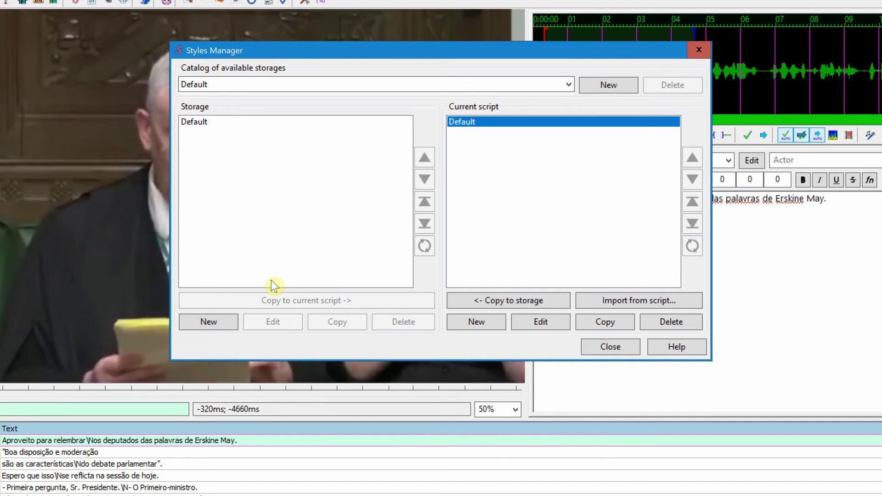
{"action": "left_click", "coordinate": [210, 321]}
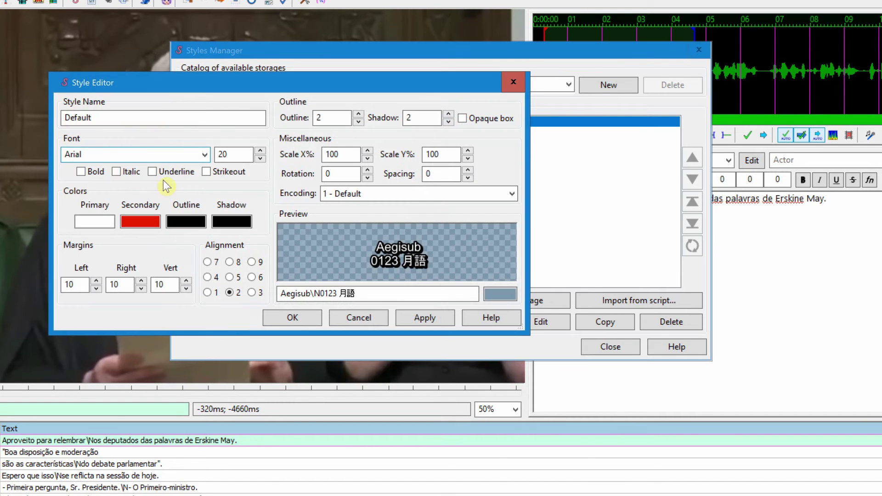
{"action": "double_click", "coordinate": [110, 118]}
{"action": "type", "text": "TEST"}
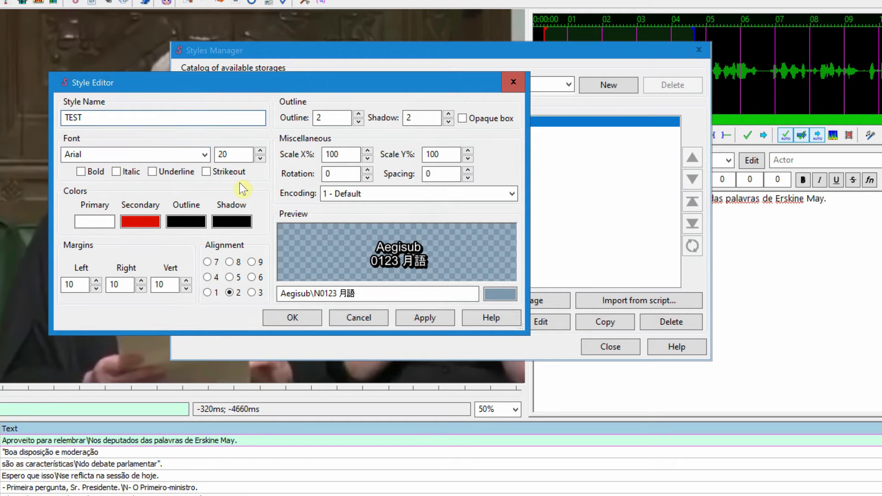
Give the TEST style Arial Black at size 40, bold, aligned bottom centre
{"action": "double_click", "coordinate": [225, 154]}
{"action": "key", "text": "BackSpace"}
{"action": "type", "text": "20"}
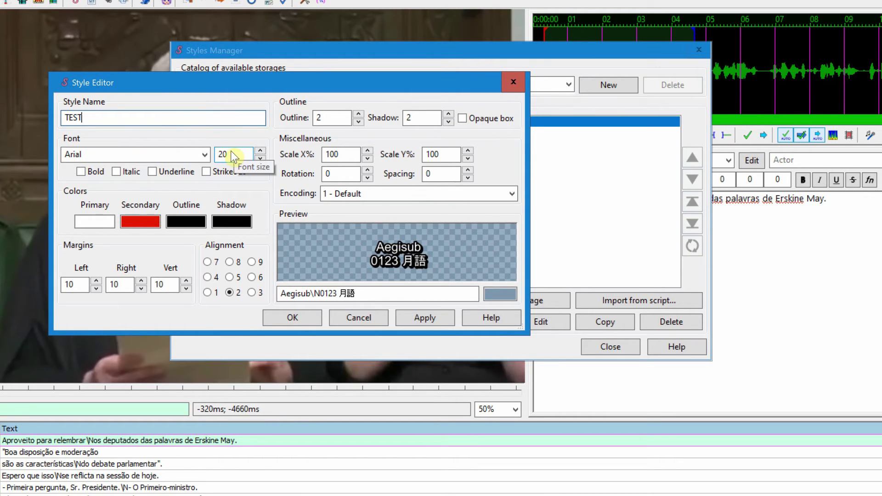
{"action": "left_click", "coordinate": [205, 154]}
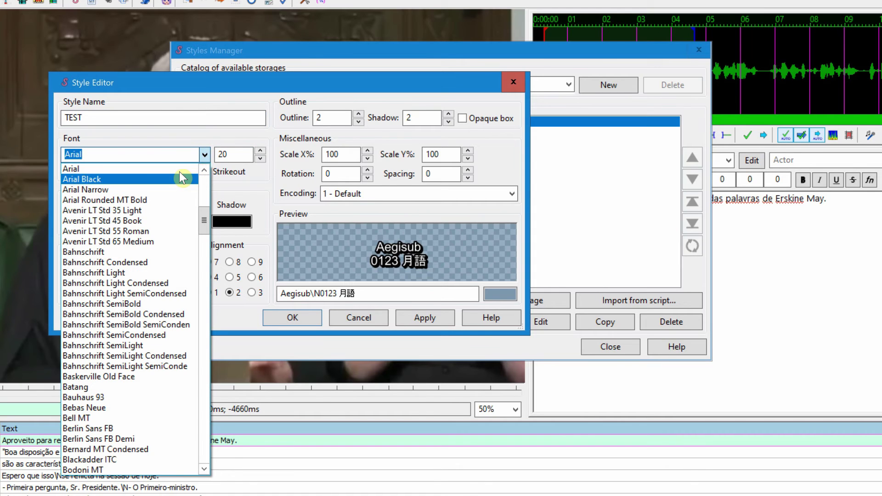
{"action": "left_click", "coordinate": [174, 178]}
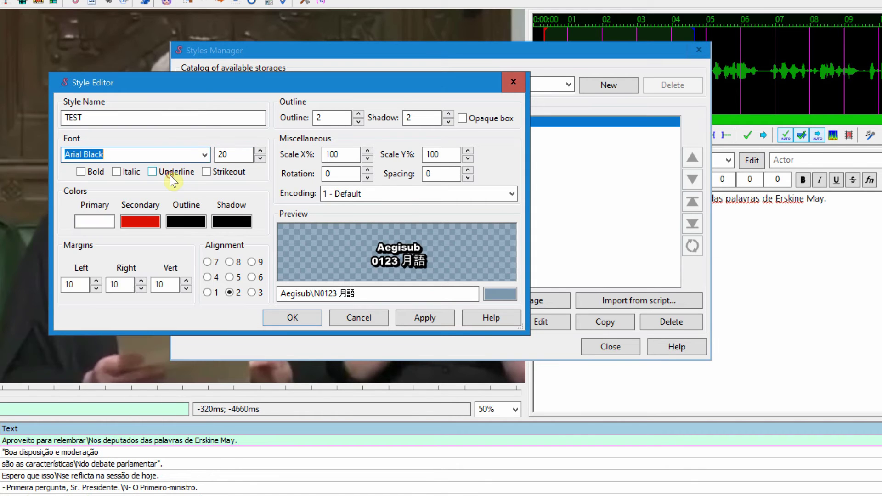
{"action": "double_click", "coordinate": [227, 153]}
{"action": "type", "text": "40"}
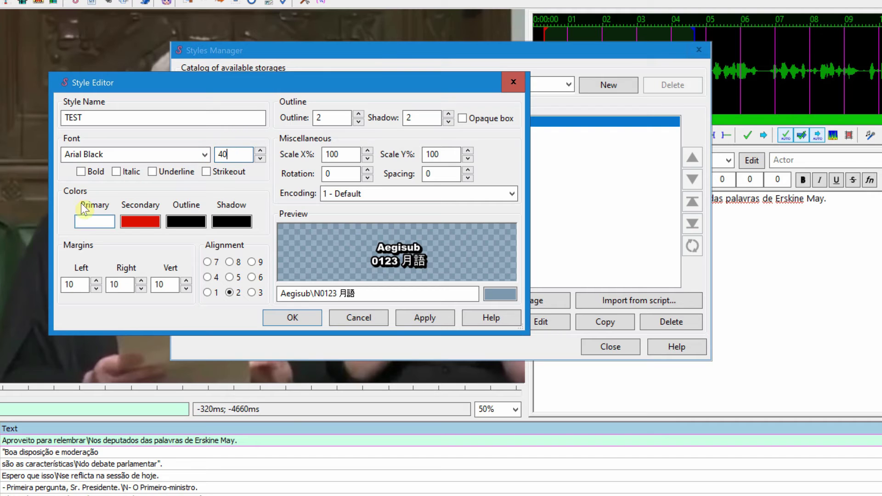
{"action": "left_click", "coordinate": [88, 173]}
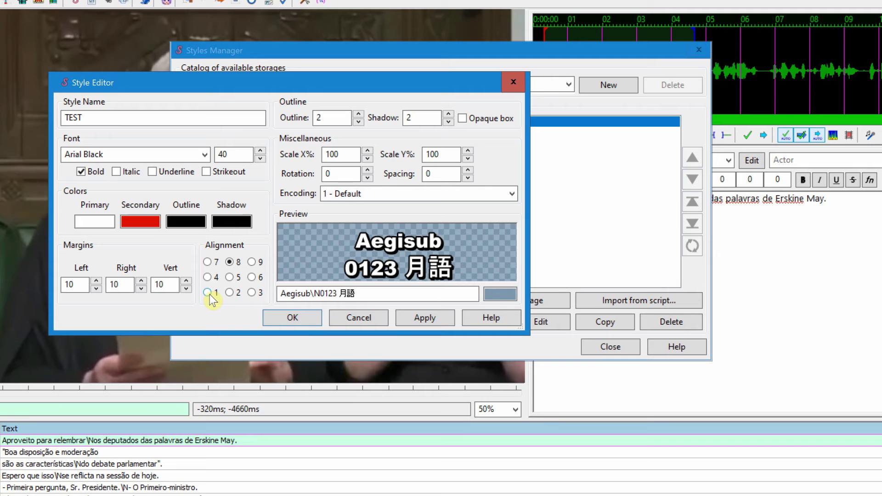
{"action": "left_click", "coordinate": [230, 294]}
Store the TEST style, copy it into the current script, and close the Styles Manager
{"action": "left_click", "coordinate": [298, 318]}
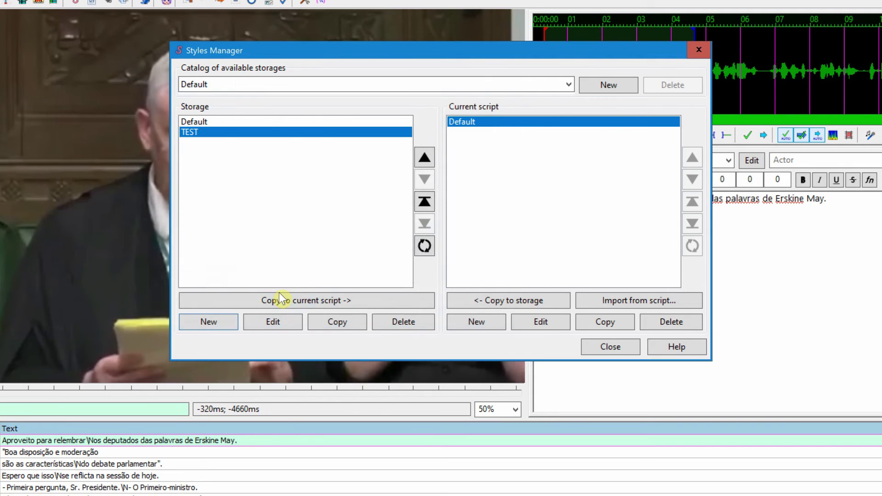
{"action": "left_click", "coordinate": [290, 303]}
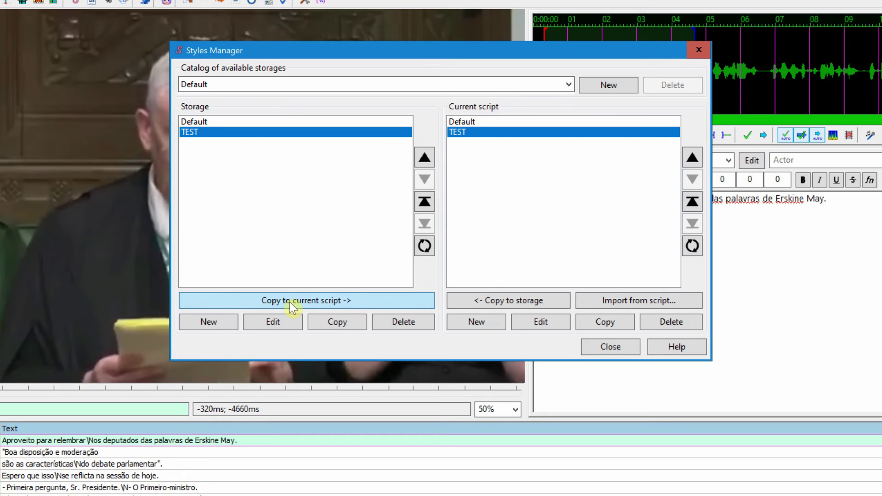
{"action": "left_click", "coordinate": [480, 135]}
{"action": "left_click", "coordinate": [609, 347]}
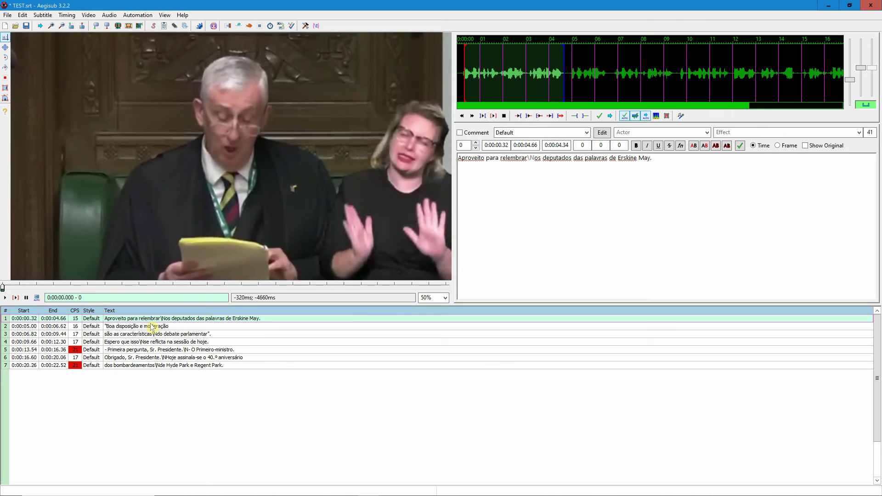
{"action": "left_click", "coordinate": [140, 337]}
{"action": "left_click", "coordinate": [142, 330]}
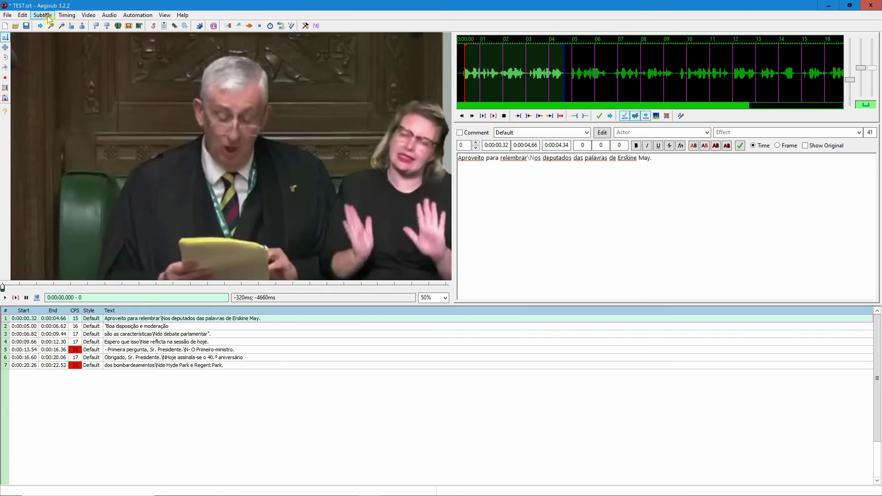
Assign the TEST style to line 1 via the Styling Assistant, checking undo and redo
{"action": "left_click", "coordinate": [42, 15]}
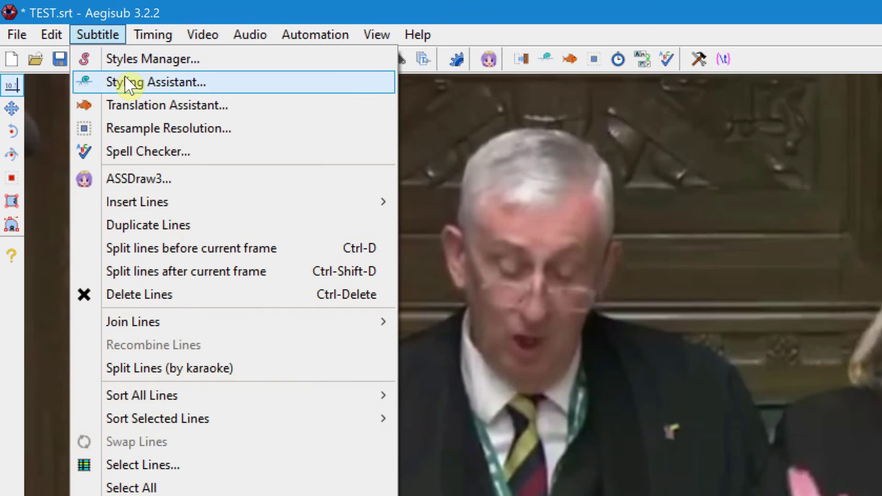
{"action": "left_click", "coordinate": [54, 34]}
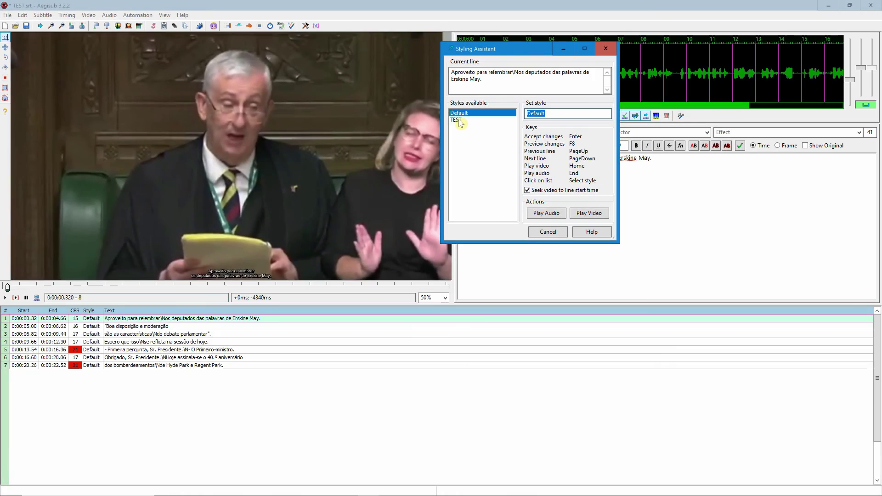
{"action": "left_click", "coordinate": [453, 127]}
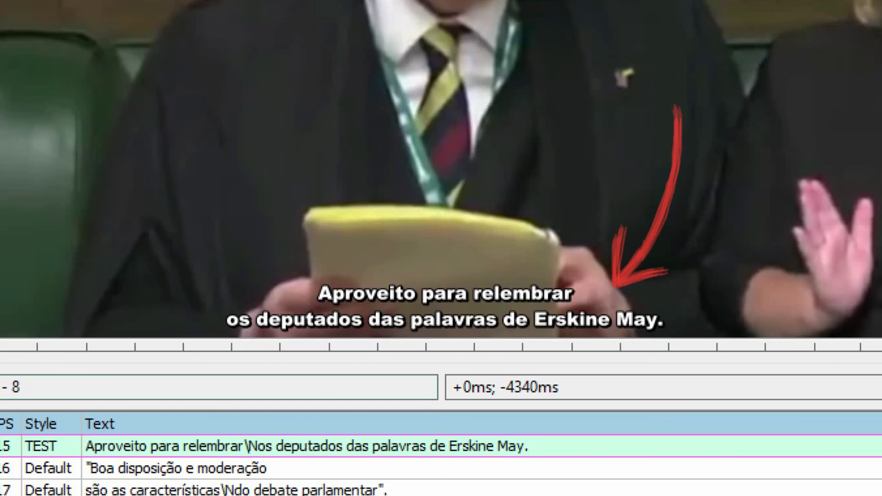
{"action": "key", "text": "ctrl+z"}
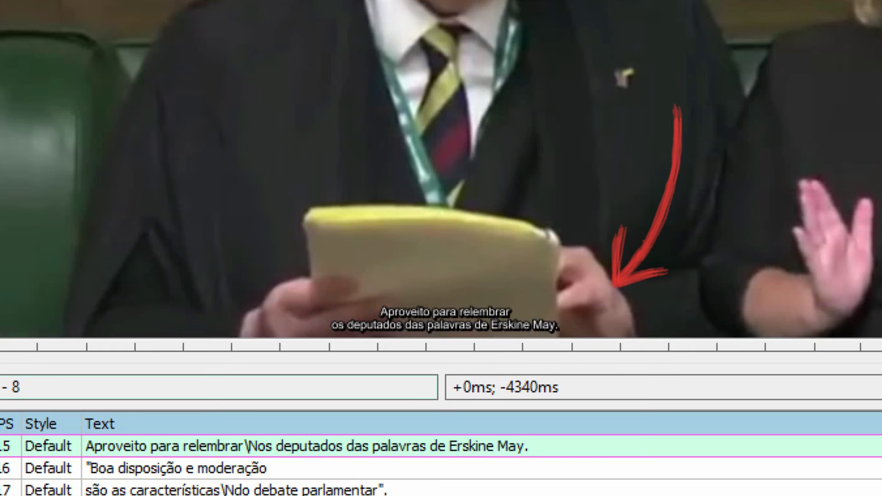
{"action": "key", "text": "ctrl+y"}
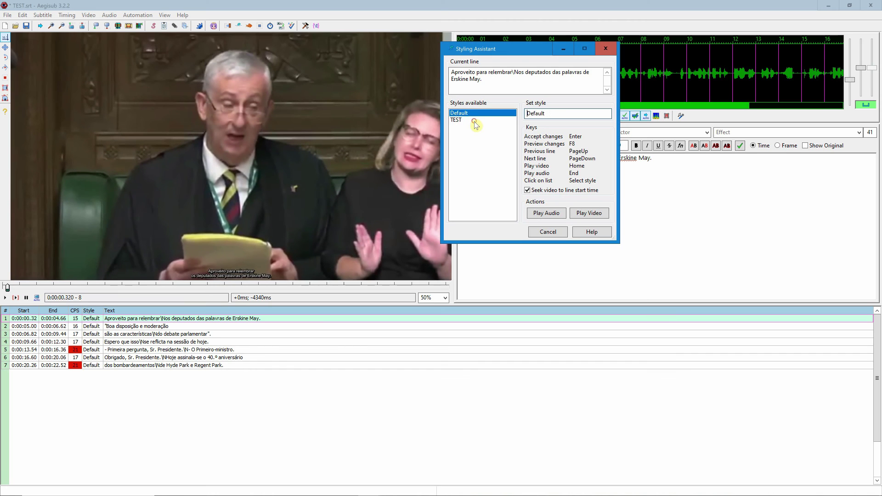
{"action": "left_click", "coordinate": [475, 120]}
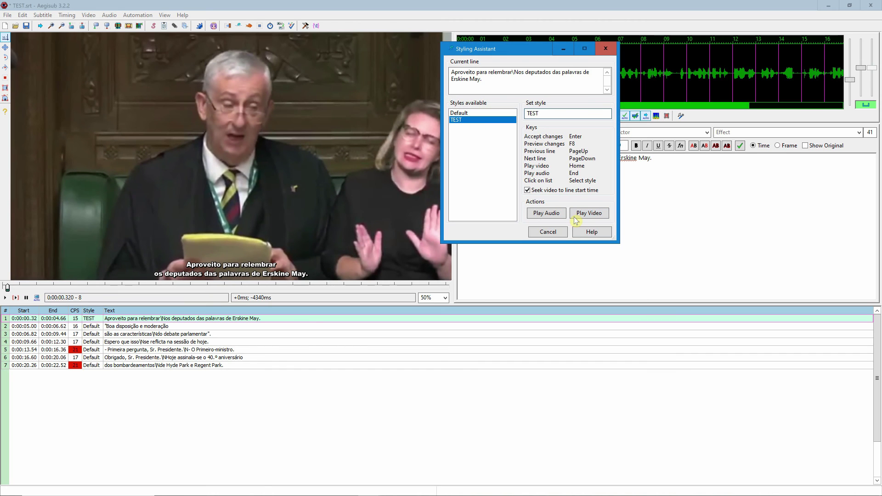
{"action": "left_click", "coordinate": [547, 232]}
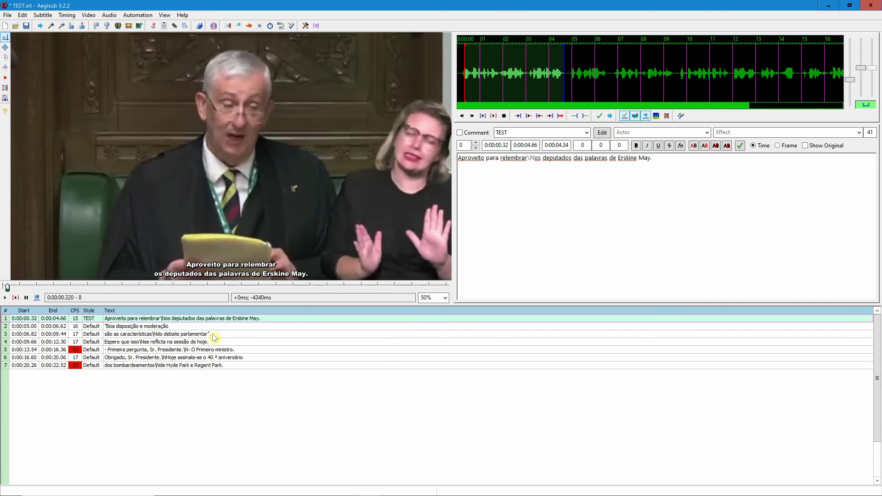
Save the subtitles as TEST.ass in Advanced Substation Alpha format, then close Aegisub
{"action": "left_click", "coordinate": [9, 16]}
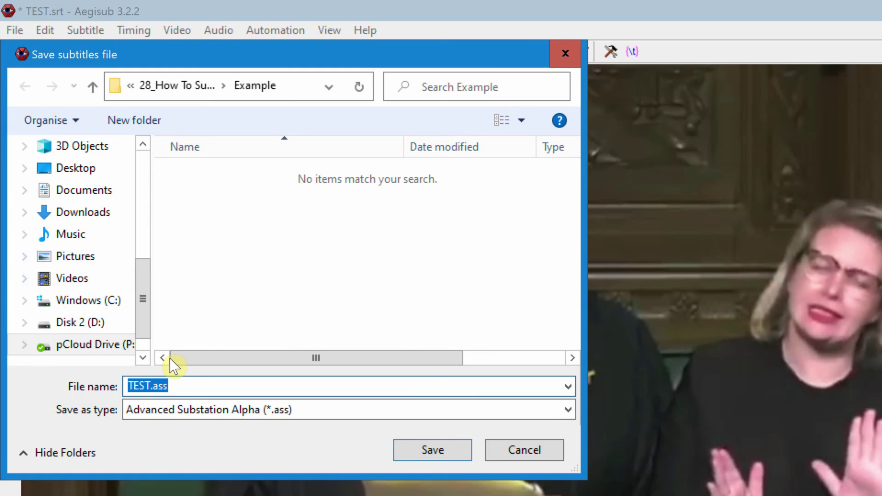
{"action": "left_click", "coordinate": [158, 387]}
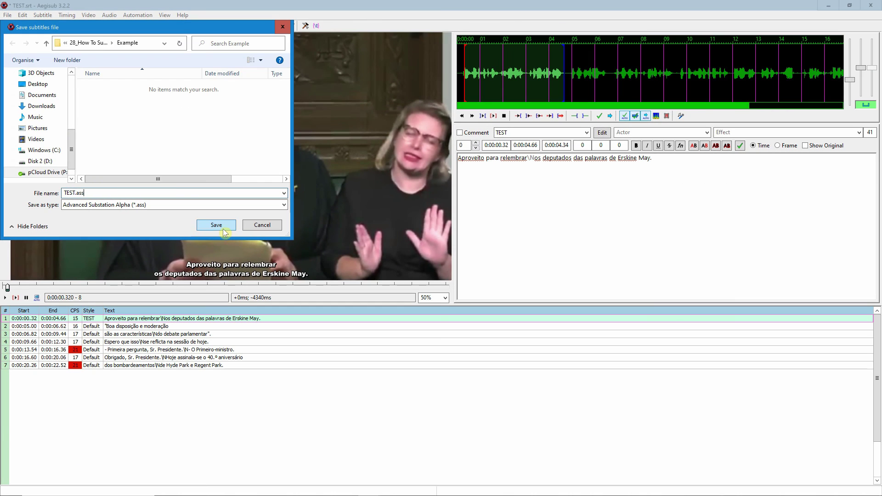
{"action": "left_click", "coordinate": [346, 359]}
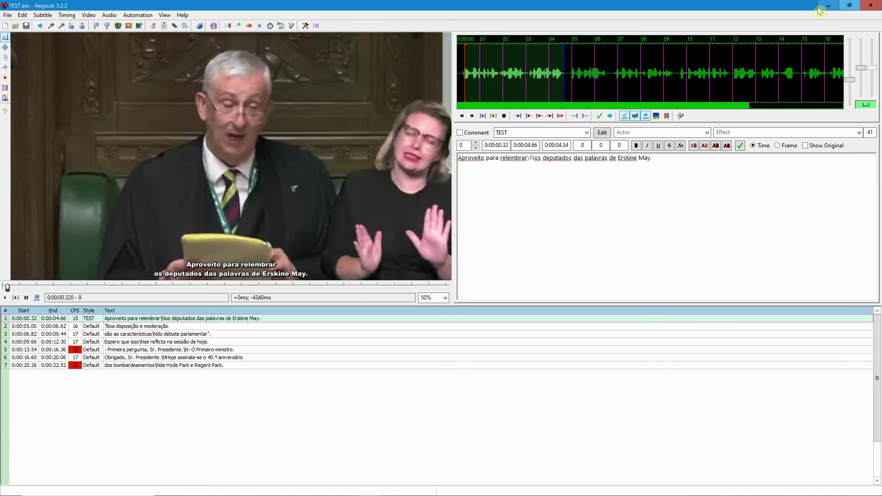
{"action": "left_click", "coordinate": [870, 5]}
{"action": "left_click", "coordinate": [187, 151]}
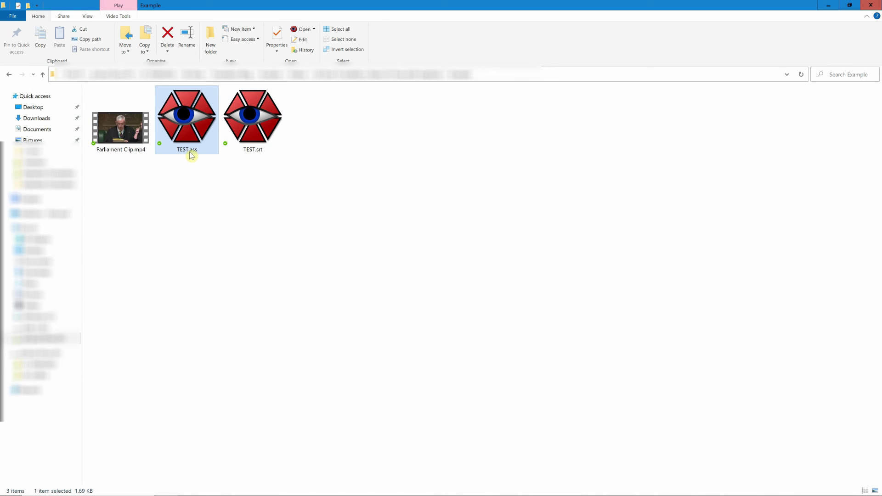
{"action": "double_click", "coordinate": [194, 134]}
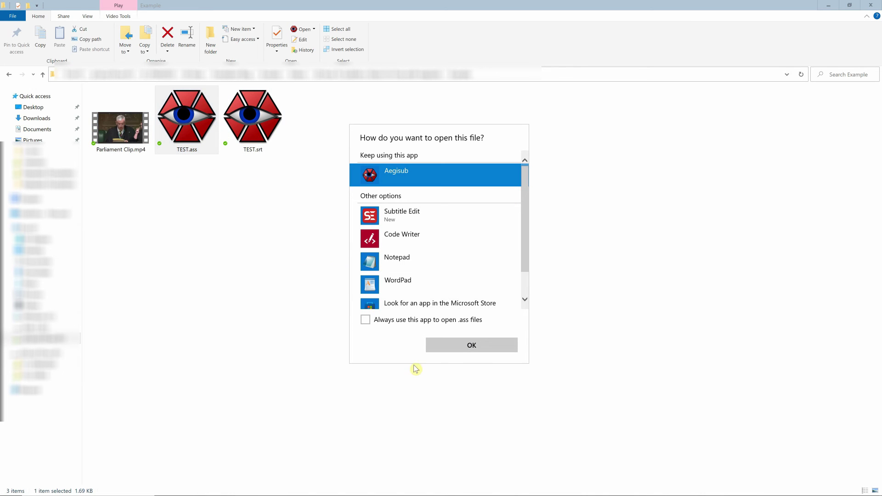
{"action": "left_click", "coordinate": [596, 195]}
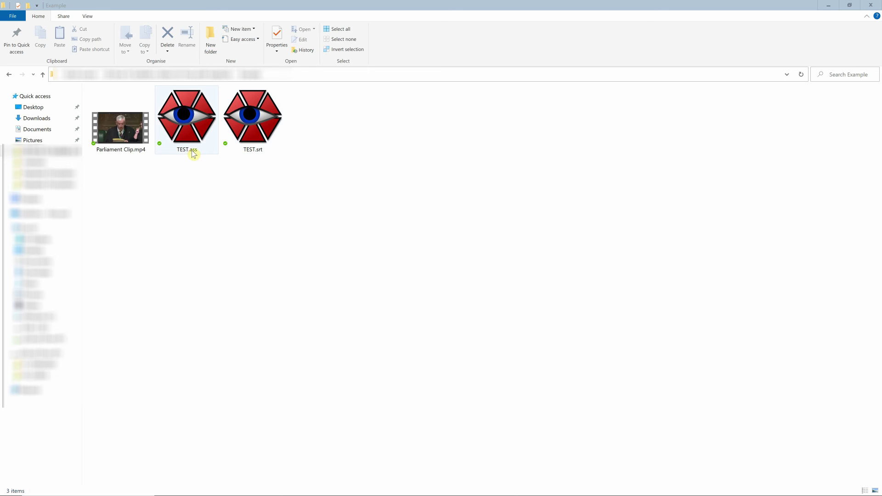
{"action": "double_click", "coordinate": [127, 142]}
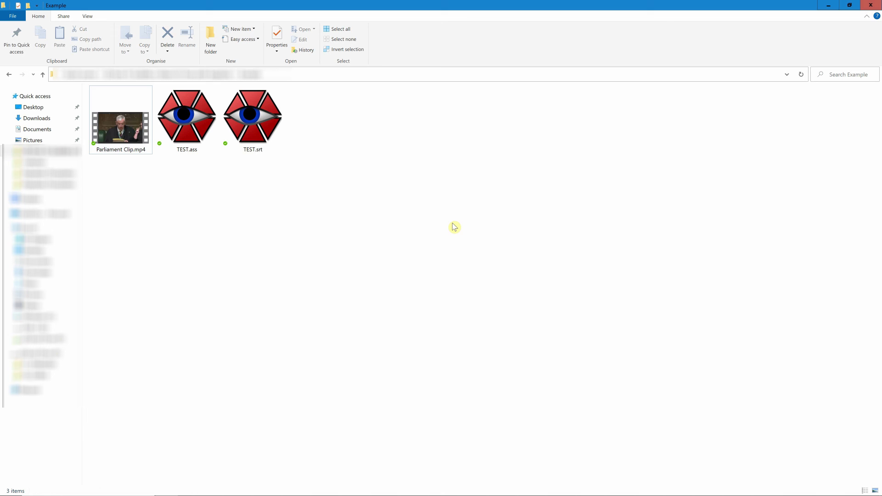
{"action": "left_click", "coordinate": [239, 117]}
{"action": "left_click", "coordinate": [184, 125]}
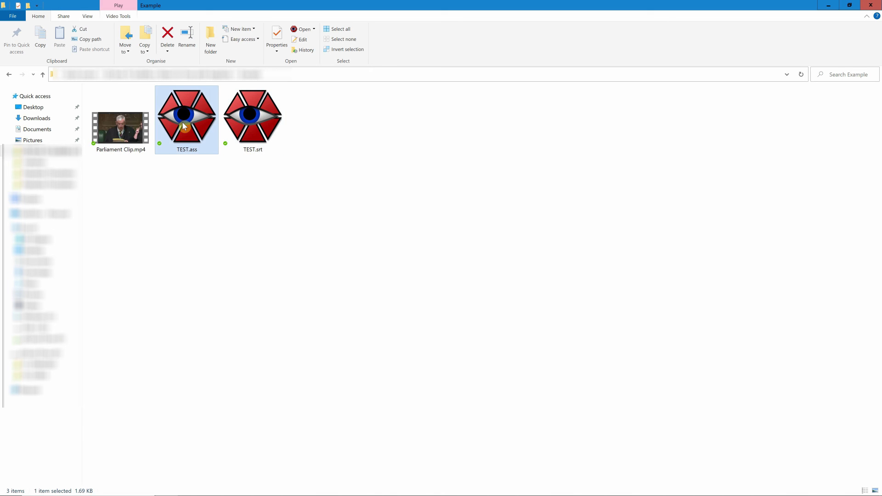
{"action": "left_click", "coordinate": [255, 122]}
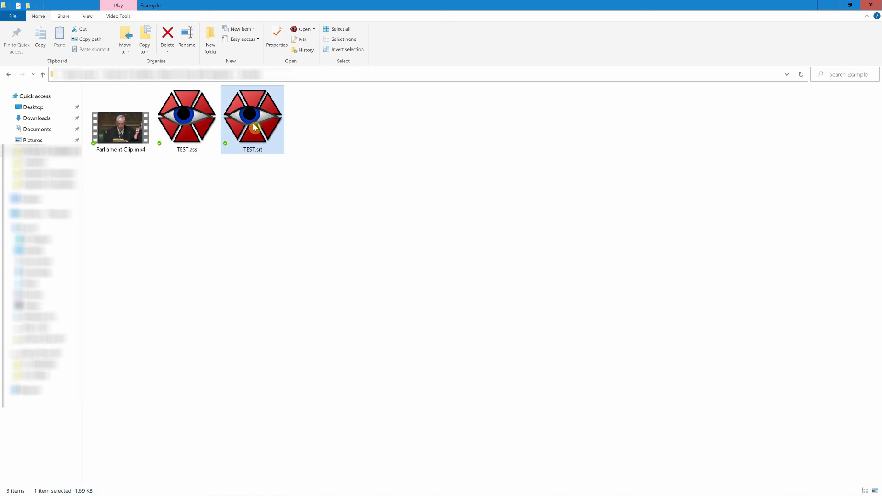
{"action": "left_click", "coordinate": [328, 195]}
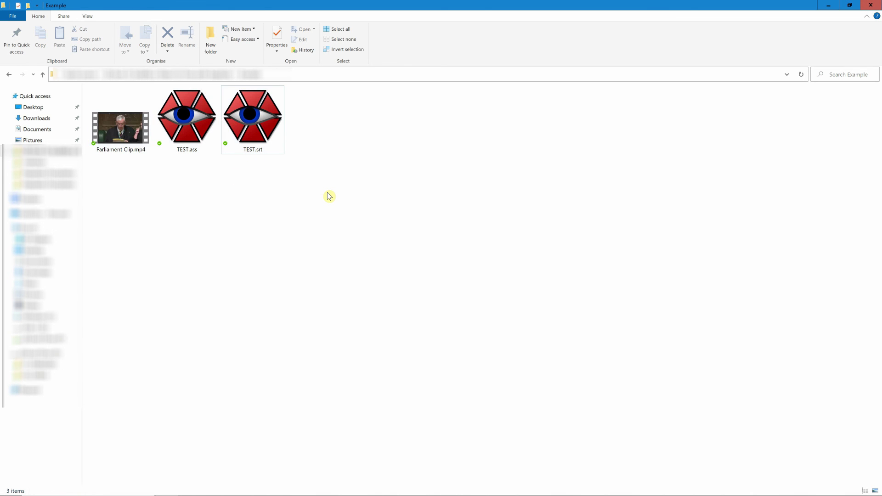